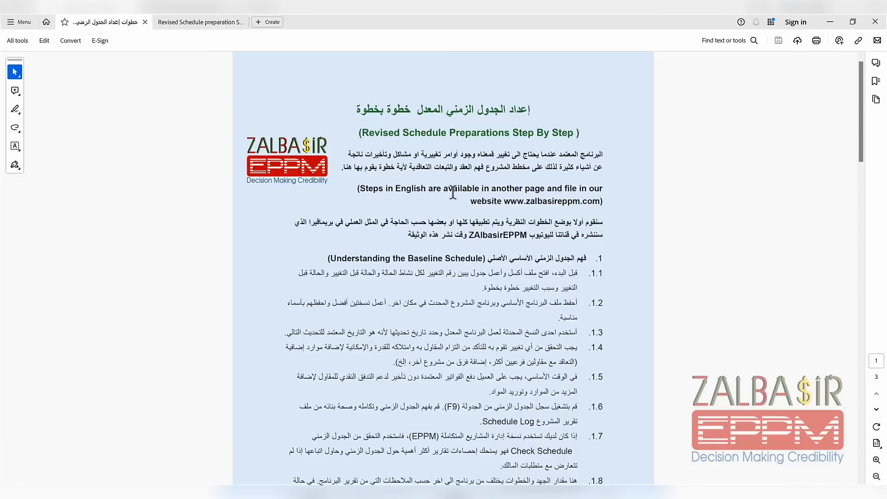
Read through the Arabic guide to preparing a revised schedule, down to its last page
{"action": "scroll", "coordinate": [453, 192], "scroll_direction": "down", "scroll_amount": 9}
{"action": "scroll", "coordinate": [452, 191], "scroll_direction": "down", "scroll_amount": 6}
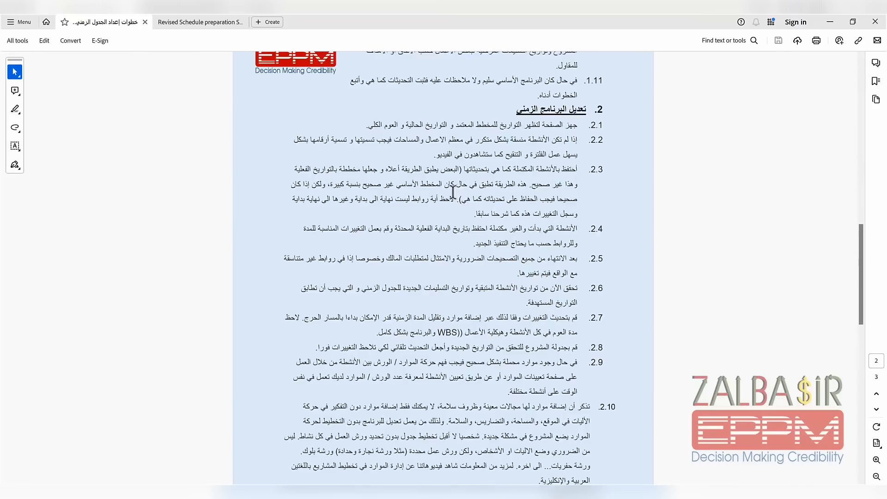
{"action": "scroll", "coordinate": [453, 192], "scroll_direction": "down", "scroll_amount": 8}
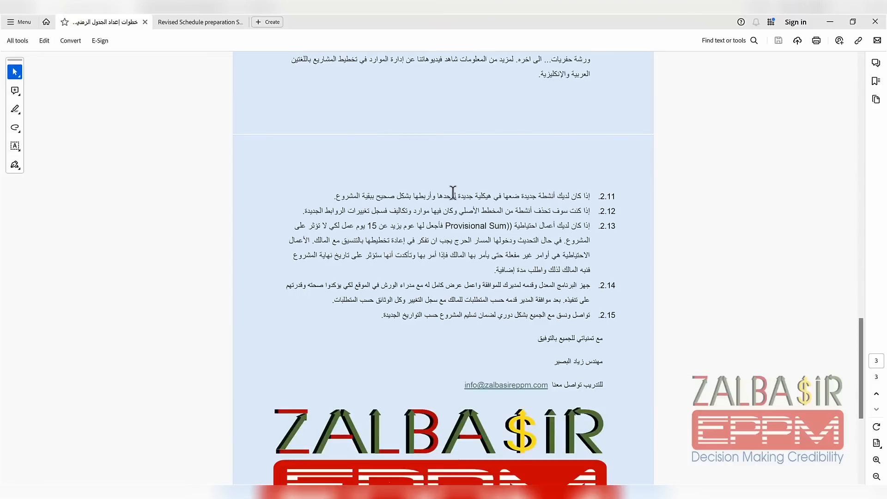
{"action": "scroll", "coordinate": [453, 192], "scroll_direction": "down", "scroll_amount": 4}
Switch to the English revised schedule preparation document and read its baseline and modification steps through to the end
{"action": "left_click", "coordinate": [189, 21]}
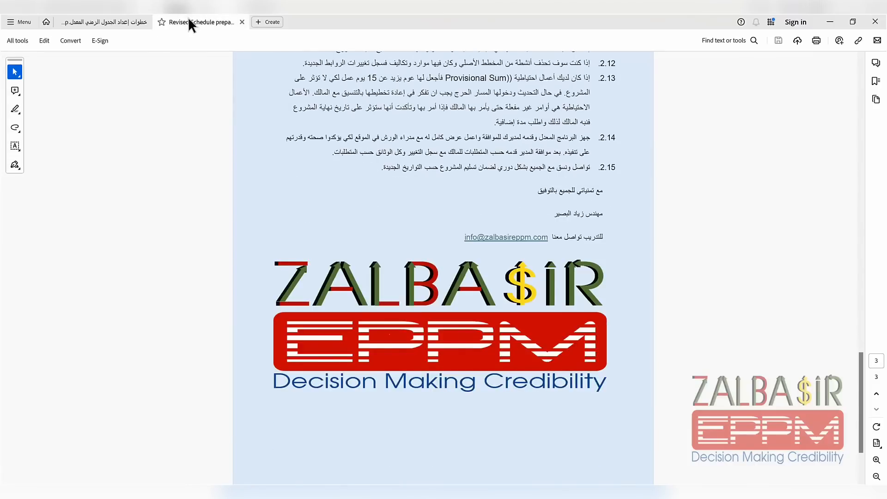
{"action": "scroll", "coordinate": [446, 196], "scroll_direction": "down", "scroll_amount": 6}
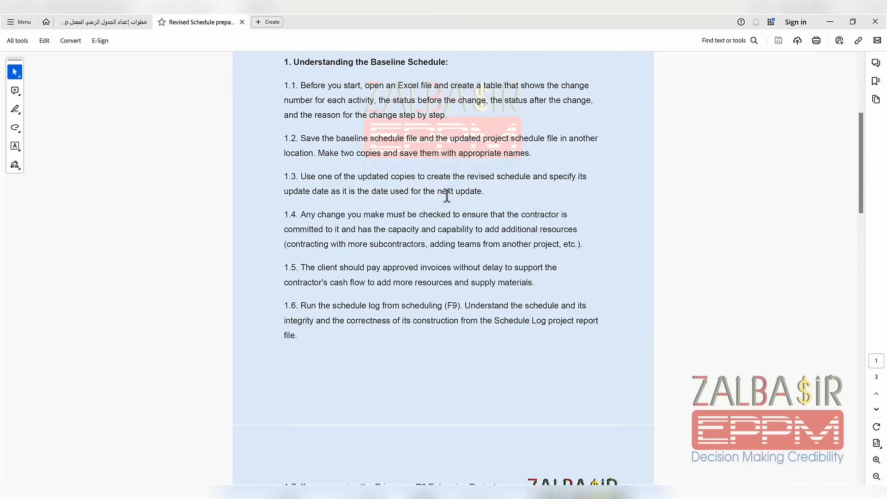
{"action": "scroll", "coordinate": [447, 195], "scroll_direction": "down", "scroll_amount": 2}
{"action": "scroll", "coordinate": [447, 196], "scroll_direction": "down", "scroll_amount": 8}
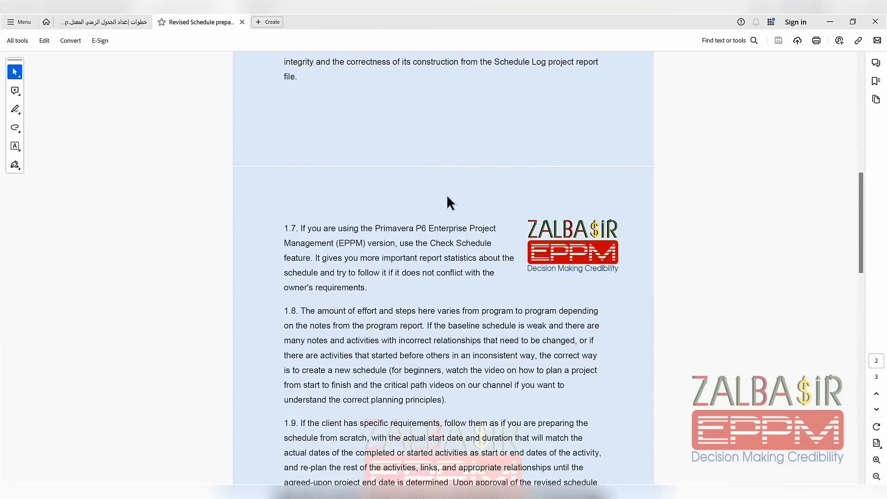
{"action": "scroll", "coordinate": [446, 196], "scroll_direction": "down", "scroll_amount": 10}
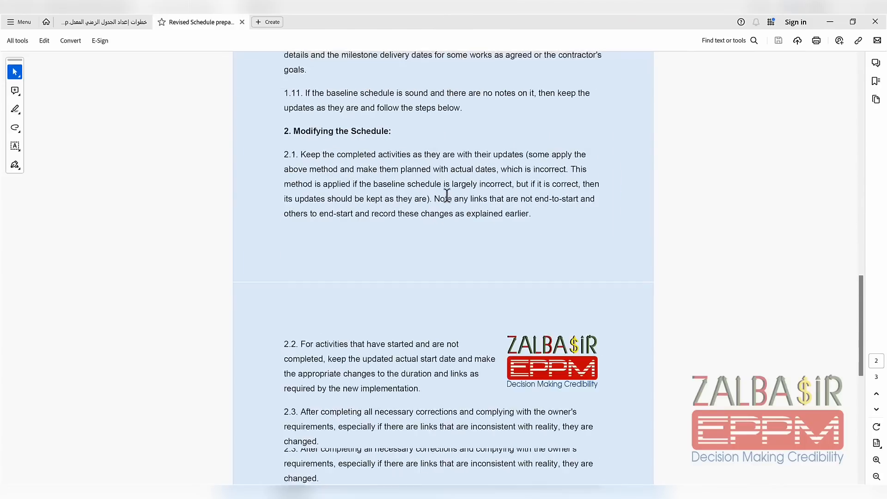
{"action": "scroll", "coordinate": [446, 195], "scroll_direction": "down", "scroll_amount": 4}
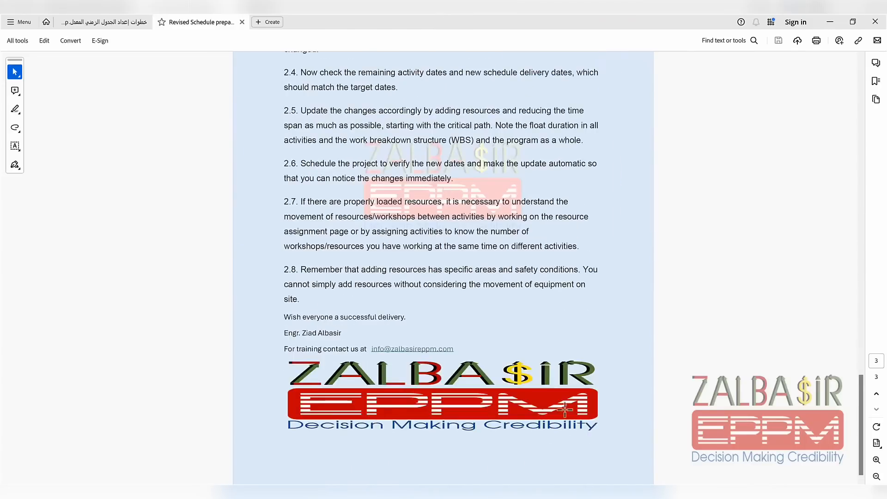
{"action": "left_click", "coordinate": [642, 492]}
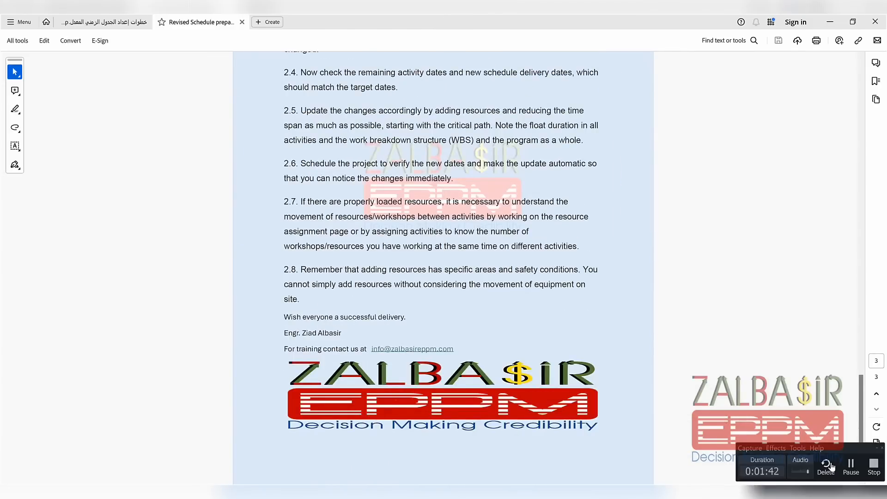
{"action": "left_click", "coordinate": [877, 474]}
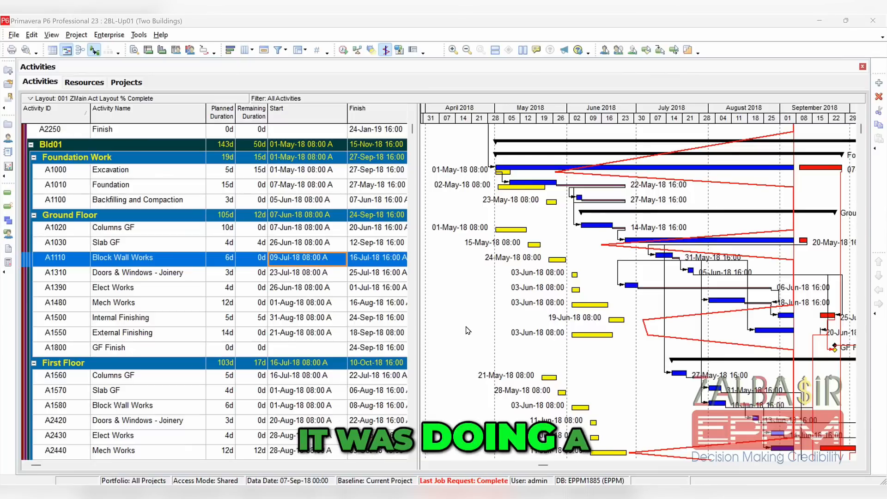
Examine the updated Two Buildings schedule in Primavera P6, covering the activities of each floor in Bld01 down to Bld02
{"action": "scroll", "coordinate": [467, 331], "scroll_direction": "up", "scroll_amount": 1}
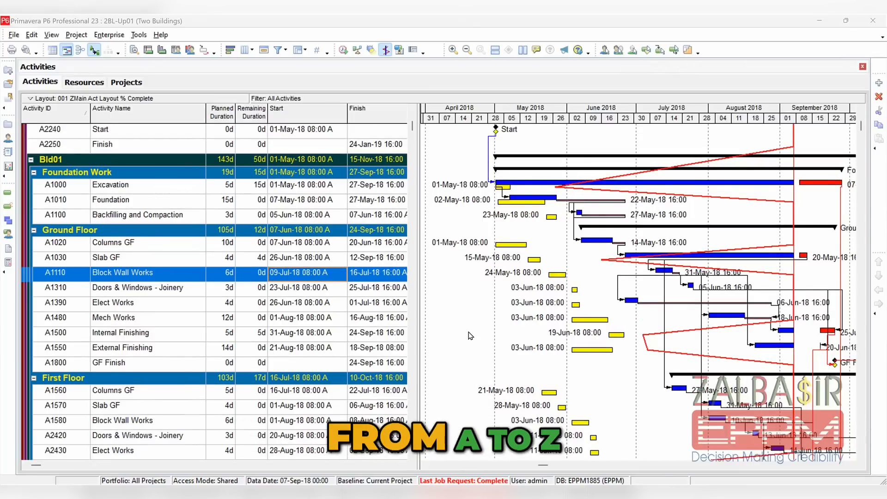
{"action": "scroll", "coordinate": [470, 336], "scroll_direction": "up", "scroll_amount": 1}
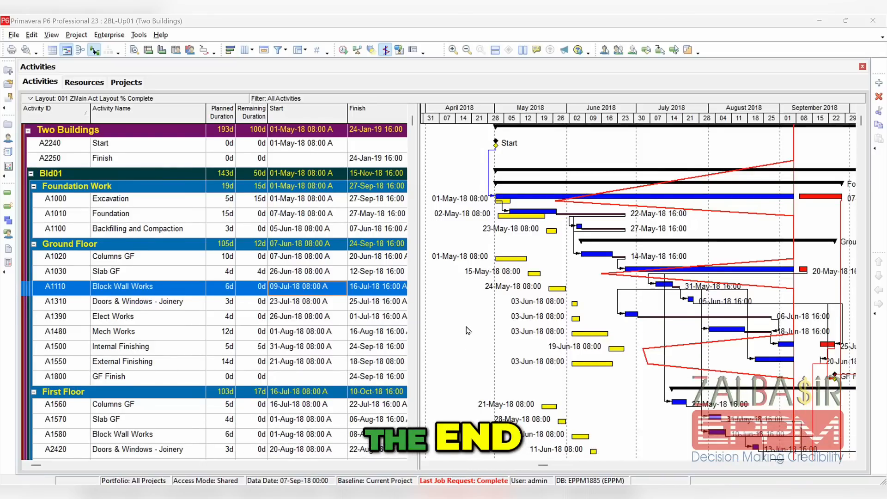
{"action": "scroll", "coordinate": [457, 329], "scroll_direction": "up", "scroll_amount": 1}
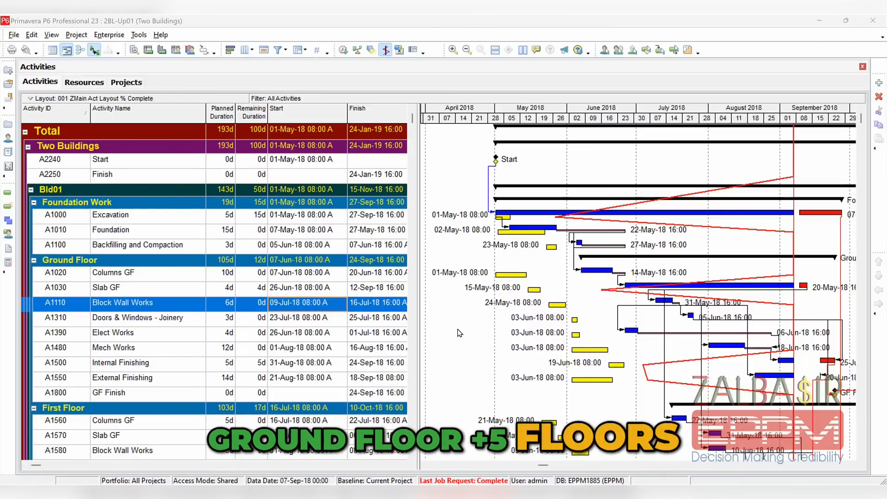
{"action": "scroll", "coordinate": [322, 356], "scroll_direction": "down", "scroll_amount": 2}
{"action": "scroll", "coordinate": [322, 356], "scroll_direction": "down", "scroll_amount": 10}
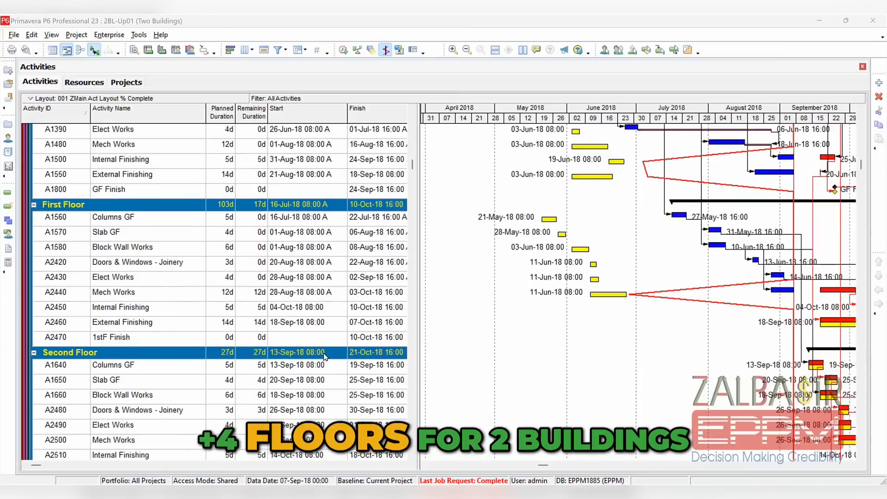
{"action": "scroll", "coordinate": [331, 359], "scroll_direction": "down", "scroll_amount": 2}
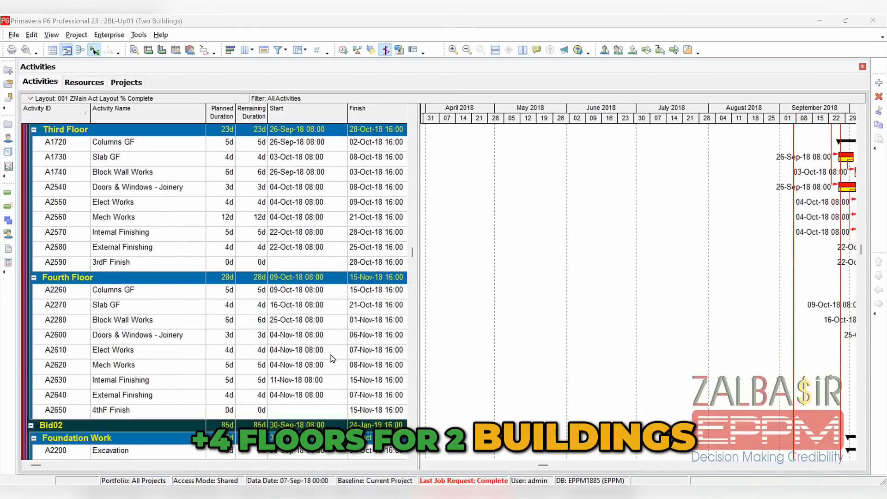
{"action": "scroll", "coordinate": [446, 335], "scroll_direction": "up", "scroll_amount": 2}
{"action": "scroll", "coordinate": [447, 335], "scroll_direction": "up", "scroll_amount": 12}
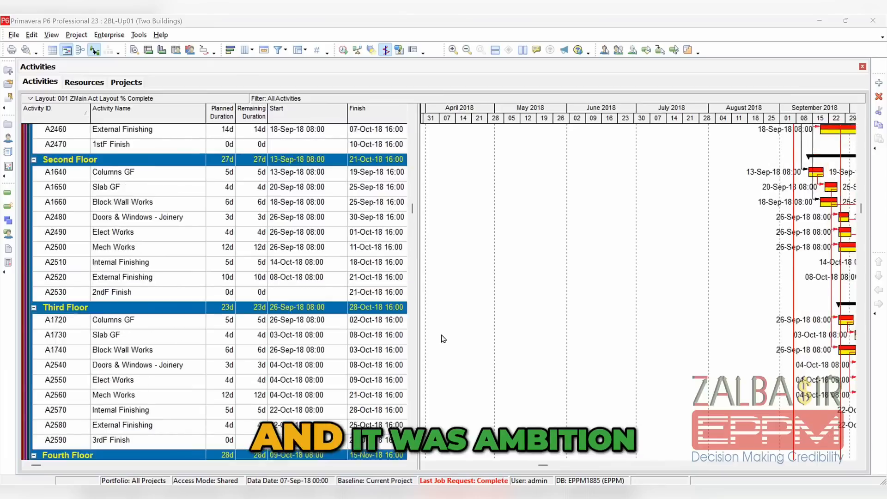
{"action": "scroll", "coordinate": [441, 335], "scroll_direction": "up", "scroll_amount": 3}
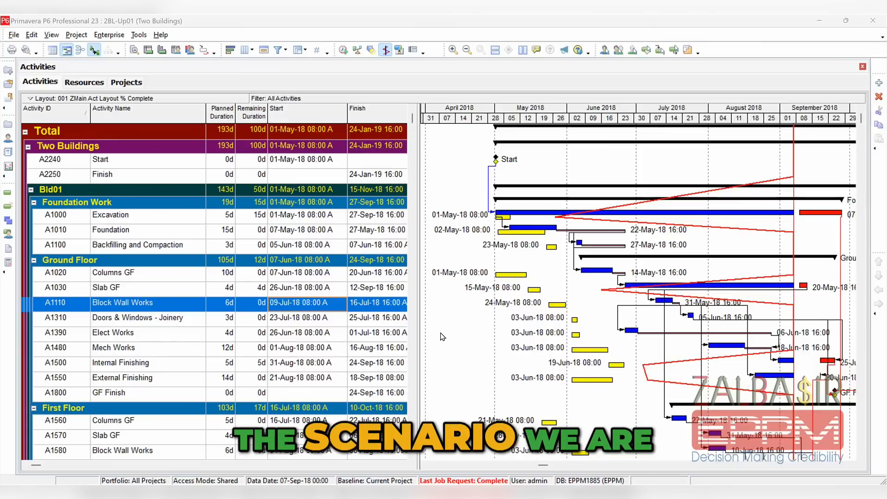
Select the Excavation activity and widen the activity table so the Finish column fits completely beside the Gantt chart
{"action": "left_click", "coordinate": [225, 216]}
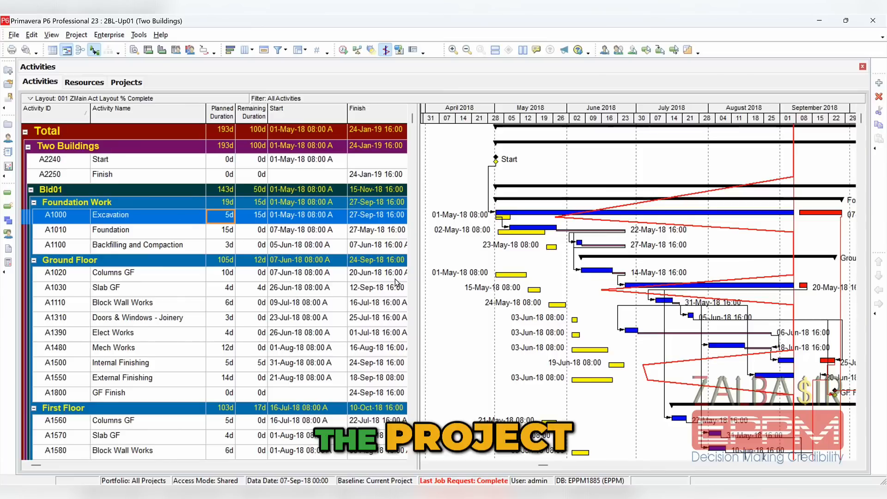
{"action": "left_click_drag", "start_coordinate": [418, 275], "coordinate": [442, 274]}
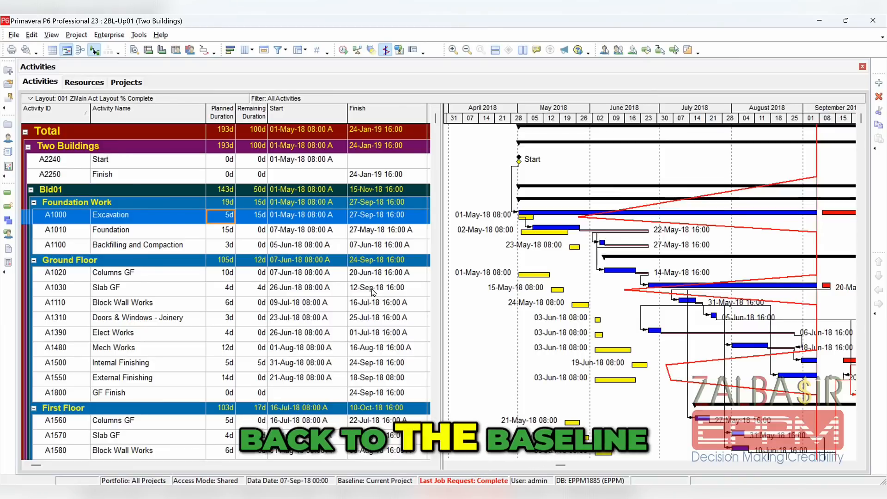
Open the baseline project 2BL02 from the project list and display its activities
{"action": "left_click", "coordinate": [8, 125]}
{"action": "scroll", "coordinate": [278, 241], "scroll_direction": "down", "scroll_amount": 3}
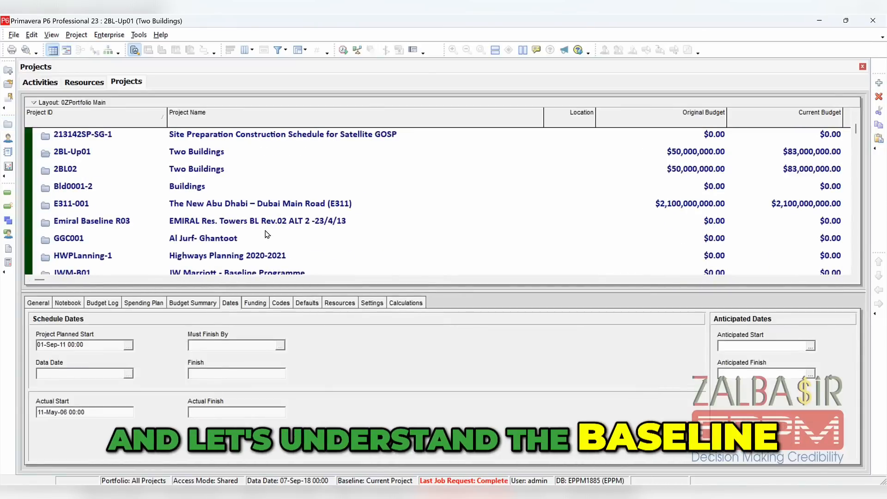
{"action": "left_click", "coordinate": [230, 171]}
{"action": "right_click", "coordinate": [230, 171]}
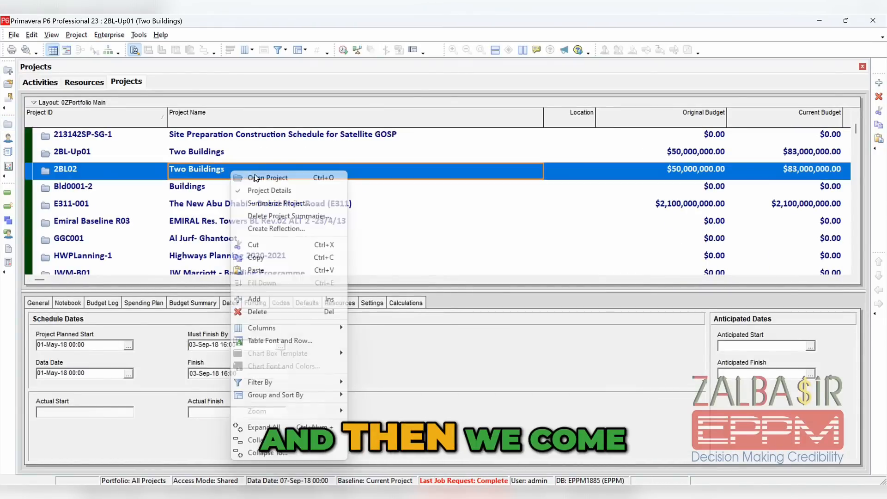
{"action": "left_click", "coordinate": [261, 179]}
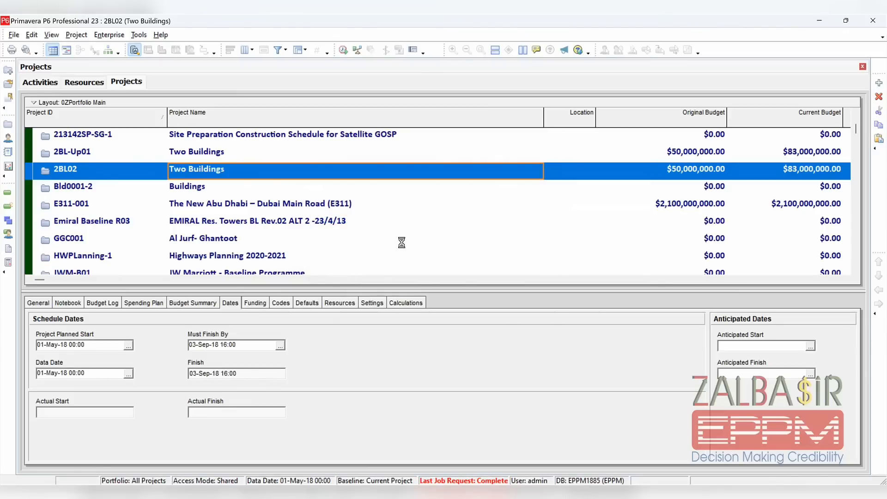
{"action": "left_click", "coordinate": [8, 193]}
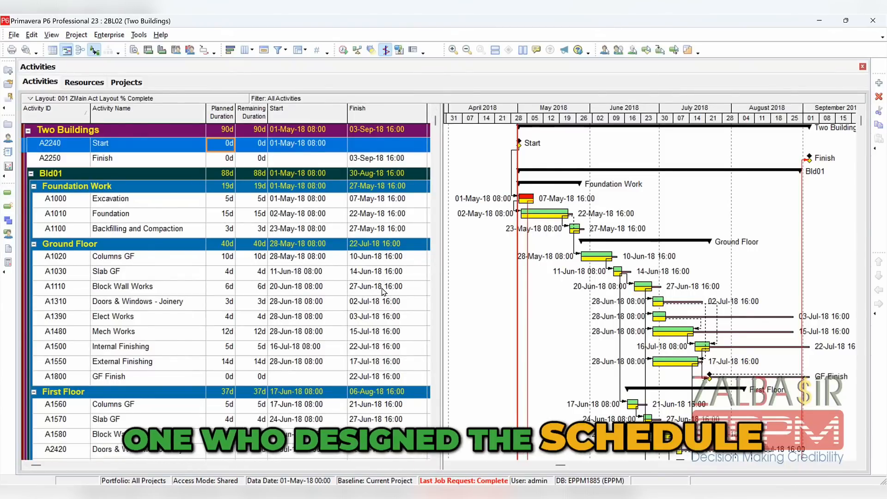
Schedule the project with the selected data date 01-May-18 applied to all open projects, logging to SchedLog2.txt
{"action": "scroll", "coordinate": [382, 291], "scroll_direction": "up", "scroll_amount": 1}
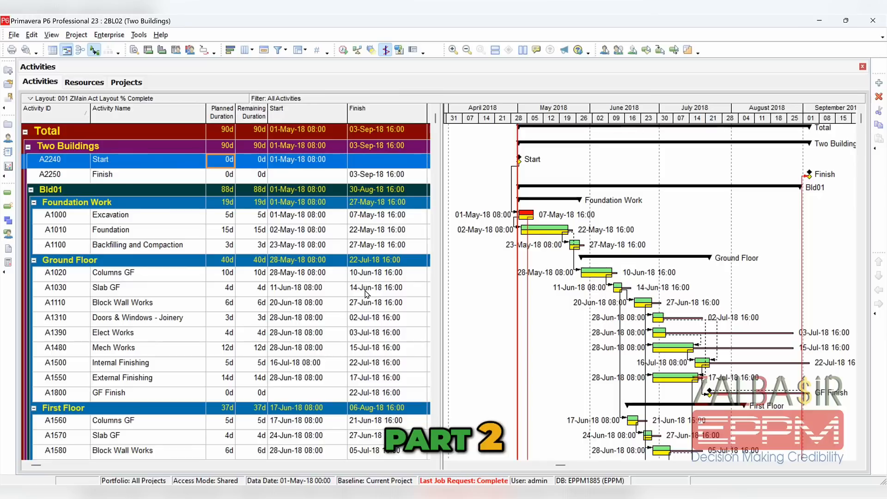
{"action": "left_click", "coordinate": [343, 49]}
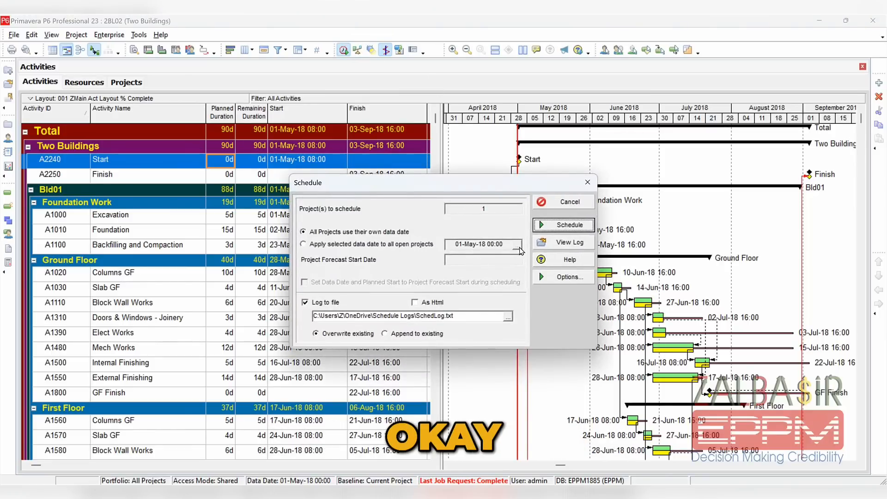
{"action": "left_click", "coordinate": [362, 244]}
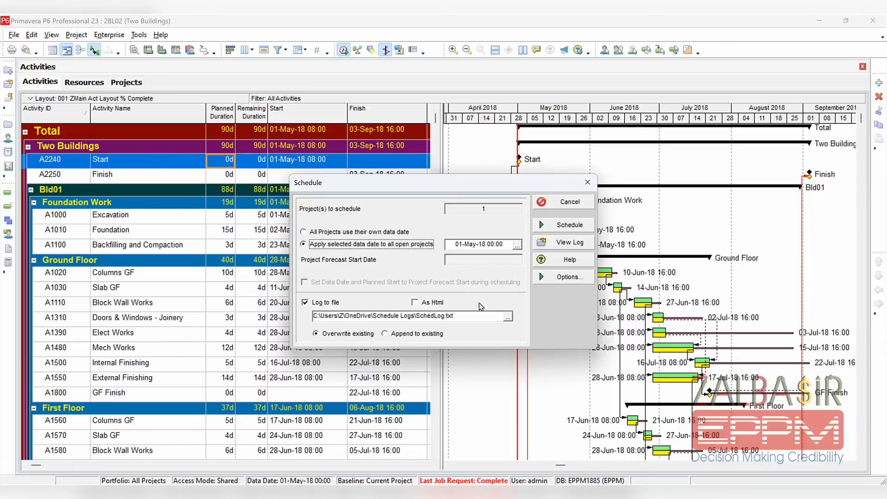
{"action": "left_click", "coordinate": [445, 316]}
{"action": "type", "text": "2"}
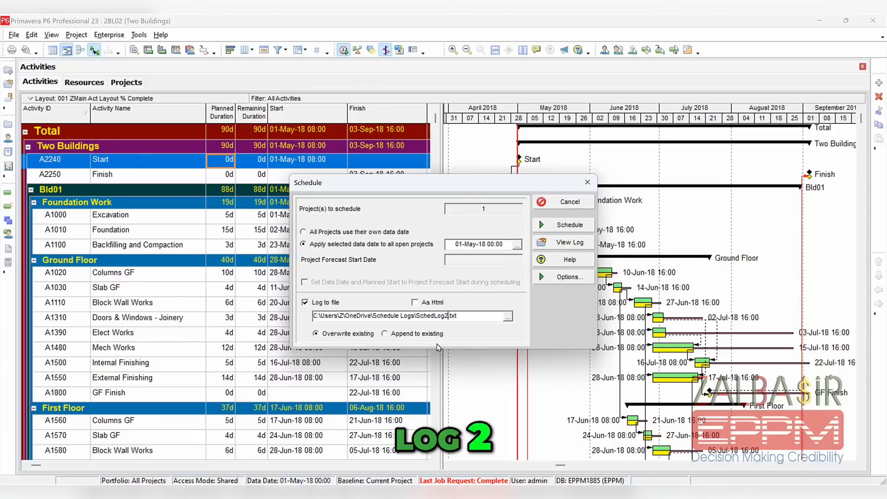
{"action": "left_click", "coordinate": [563, 226]}
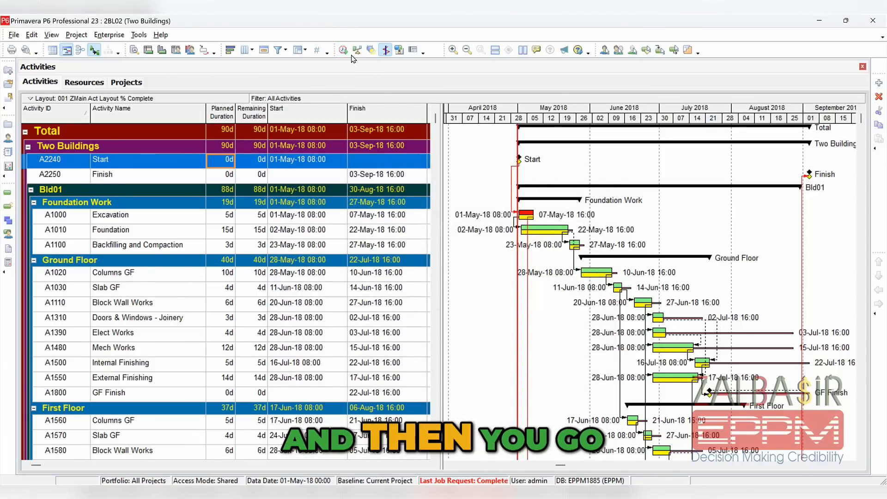
Open the baseline's schedule log in a maximized window and examine its scheduling settings, statistics and warnings
{"action": "key", "text": "F9"}
{"action": "left_click", "coordinate": [569, 242]}
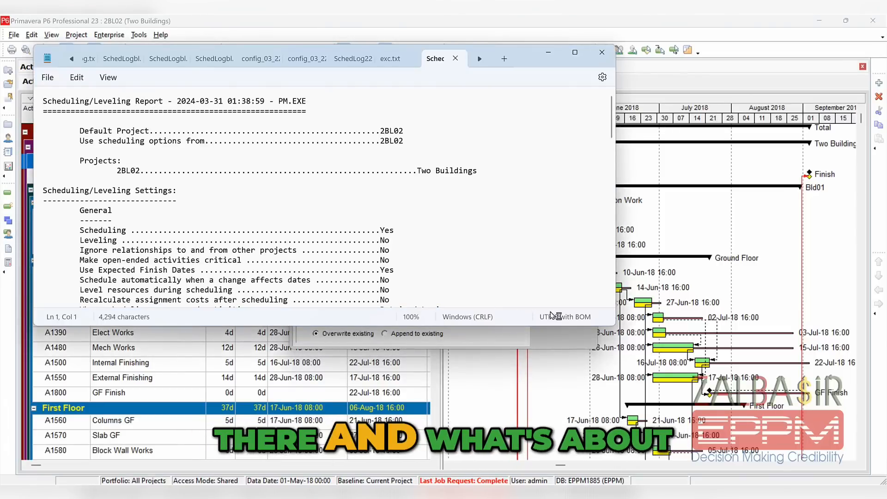
{"action": "left_click", "coordinate": [575, 53]}
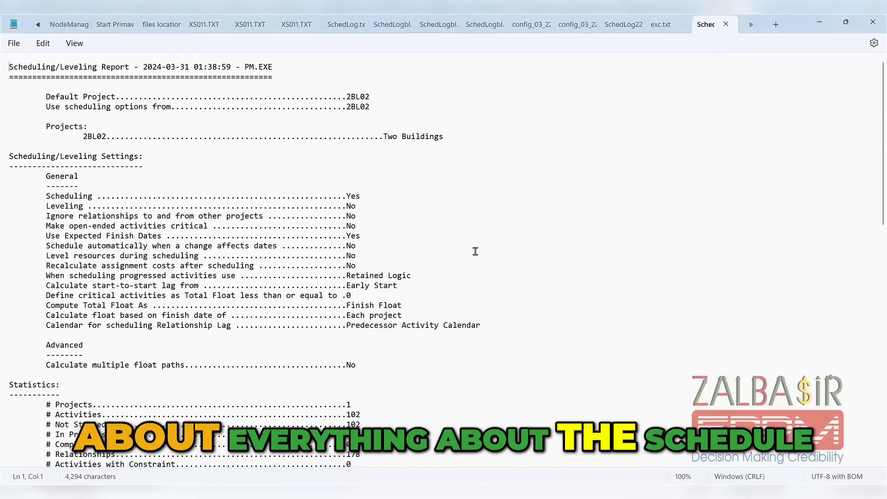
{"action": "scroll", "coordinate": [475, 263], "scroll_direction": "down", "scroll_amount": 4}
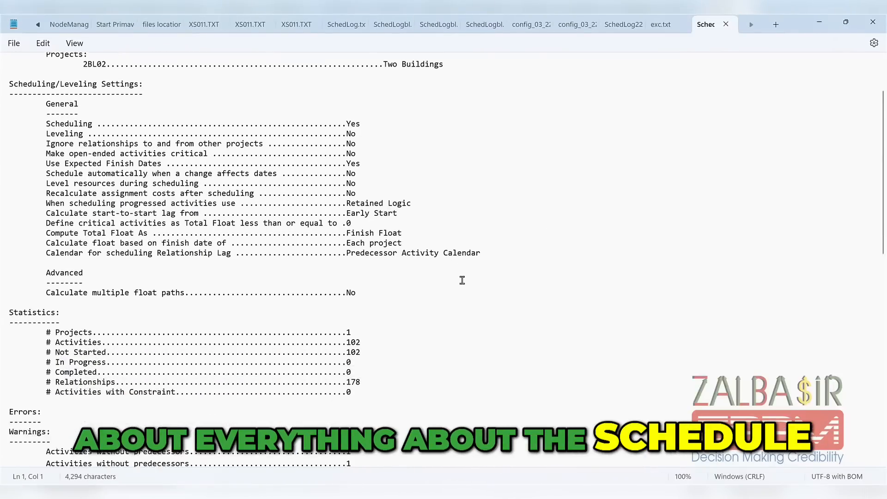
{"action": "scroll", "coordinate": [344, 260], "scroll_direction": "up", "scroll_amount": 4}
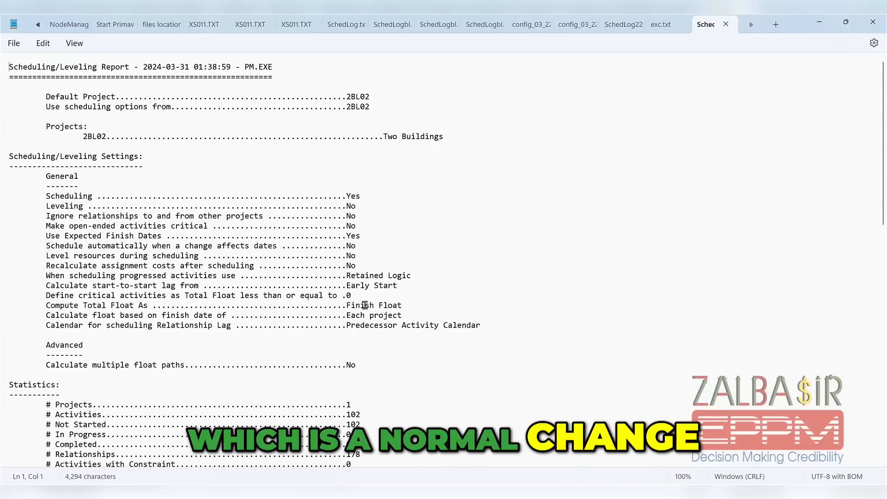
{"action": "scroll", "coordinate": [352, 314], "scroll_direction": "down", "scroll_amount": 10}
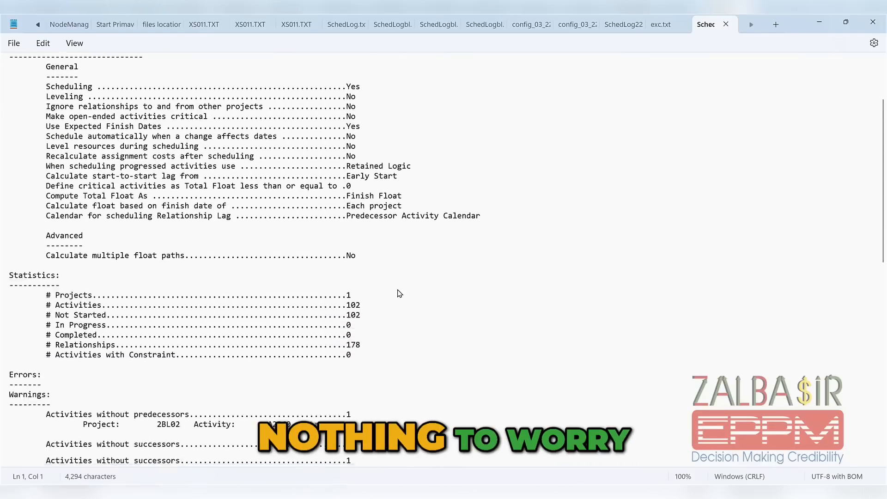
{"action": "scroll", "coordinate": [401, 273], "scroll_direction": "up", "scroll_amount": 7}
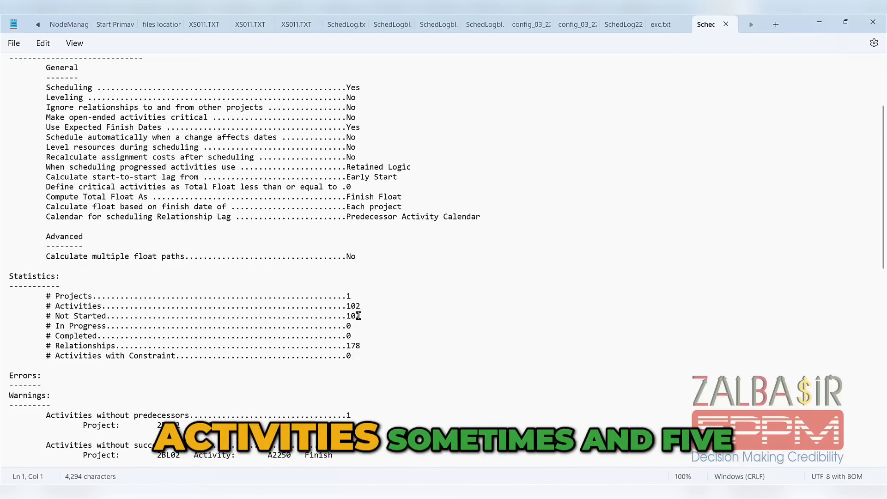
{"action": "scroll", "coordinate": [360, 315], "scroll_direction": "down", "scroll_amount": 3}
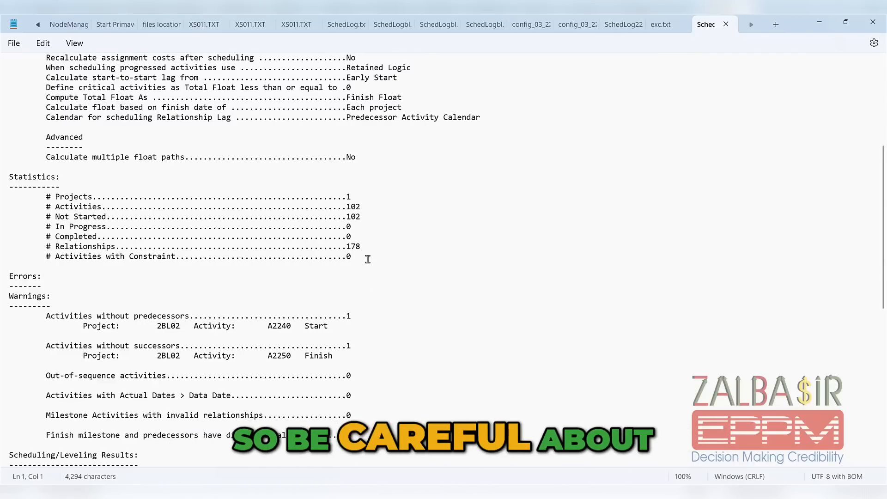
{"action": "scroll", "coordinate": [360, 332], "scroll_direction": "down", "scroll_amount": 3}
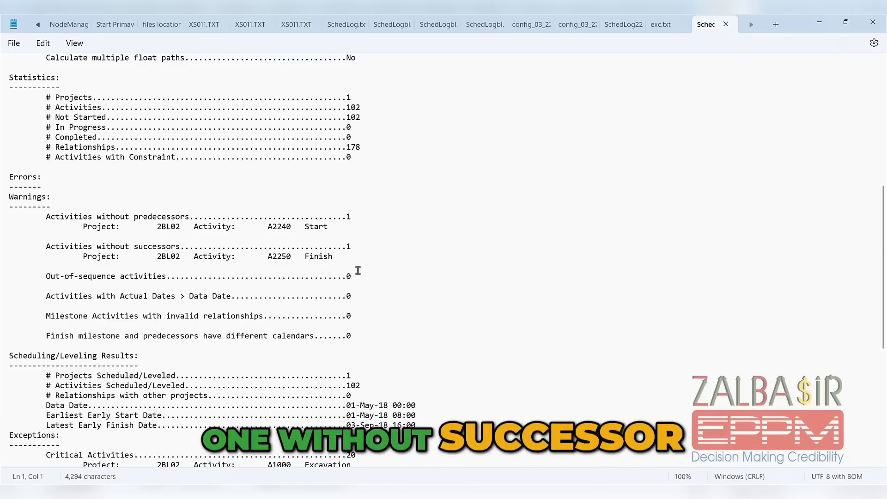
Examine the rest of the schedule log, covering the warnings, scheduling results, critical activities and exceptions, and recheck the settings and statistics
{"action": "scroll", "coordinate": [360, 301], "scroll_direction": "down", "scroll_amount": 3}
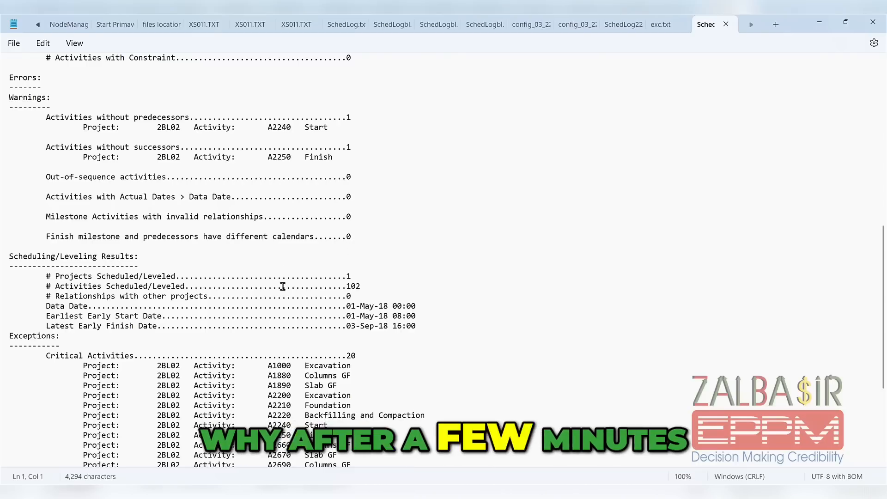
{"action": "scroll", "coordinate": [327, 301], "scroll_direction": "down", "scroll_amount": 3}
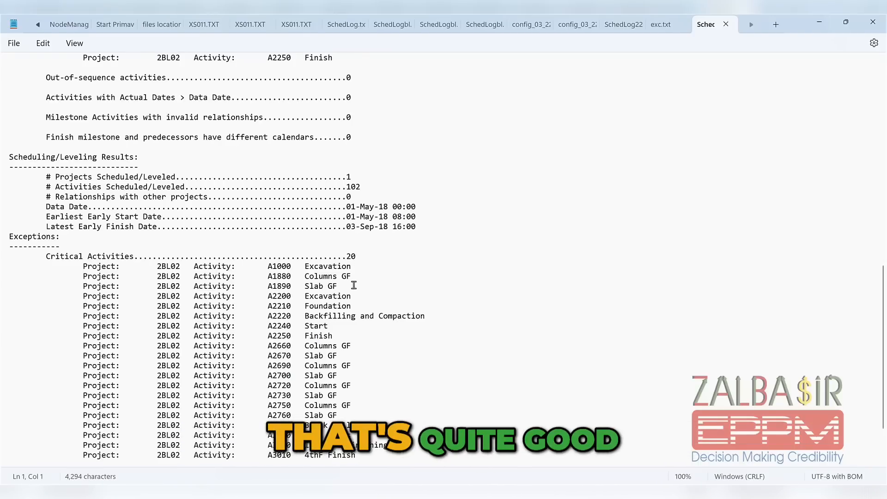
{"action": "scroll", "coordinate": [354, 285], "scroll_direction": "down", "scroll_amount": 2}
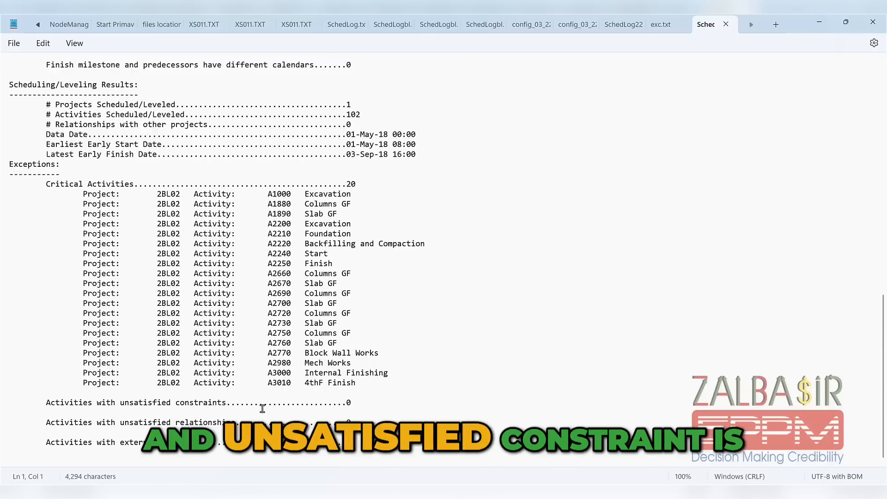
{"action": "scroll", "coordinate": [298, 412], "scroll_direction": "up", "scroll_amount": 1}
{"action": "scroll", "coordinate": [298, 412], "scroll_direction": "up", "scroll_amount": 15}
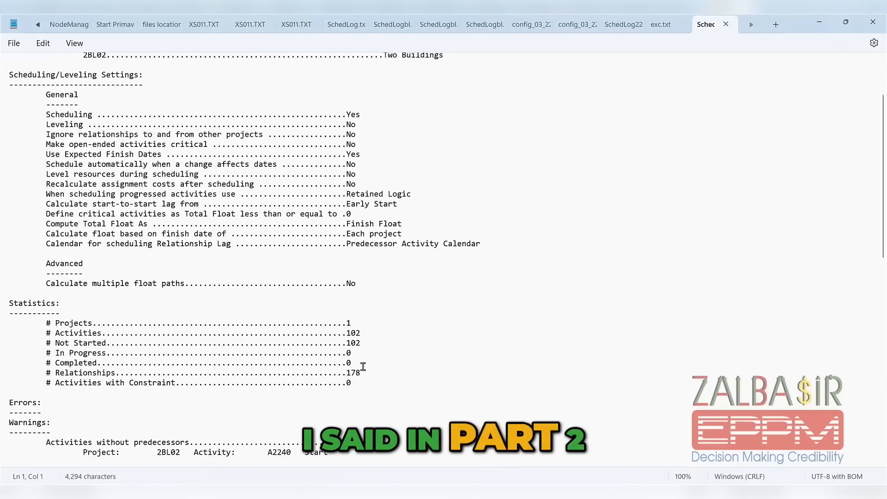
{"action": "scroll", "coordinate": [362, 351], "scroll_direction": "up", "scroll_amount": 3}
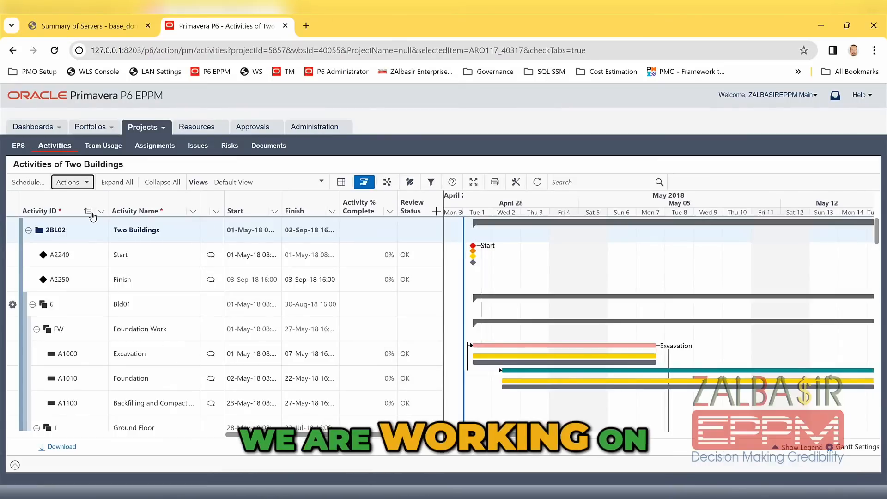
Switch to Primavera P6 EPPM in the browser and run Check Schedule on Two Buildings with the project's own check options
{"action": "left_click", "coordinate": [87, 183]}
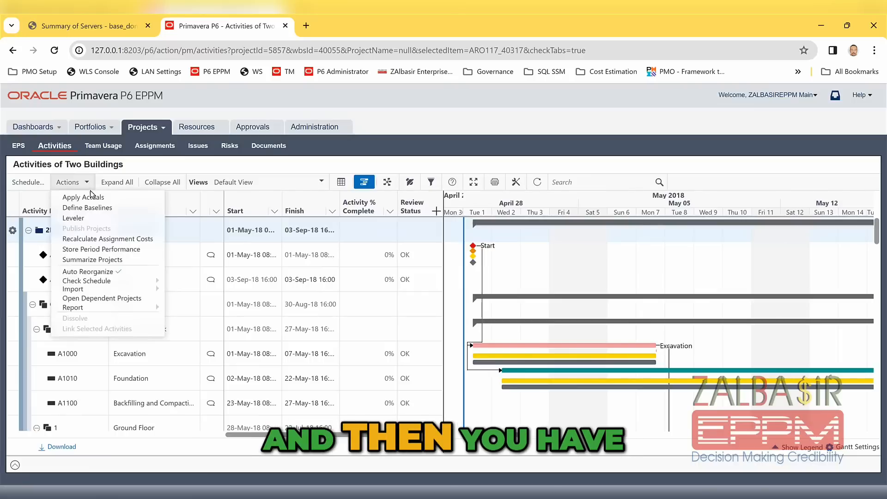
{"action": "mouse_move", "coordinate": [85, 281]}
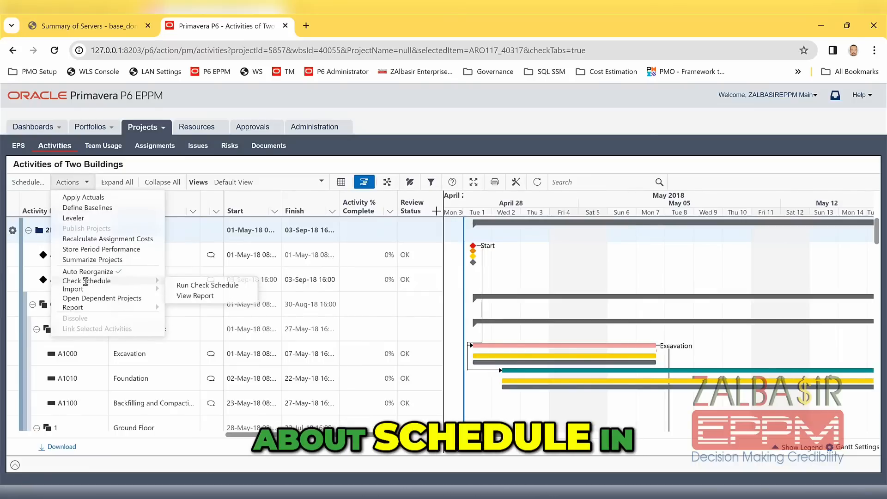
{"action": "left_click", "coordinate": [185, 285]}
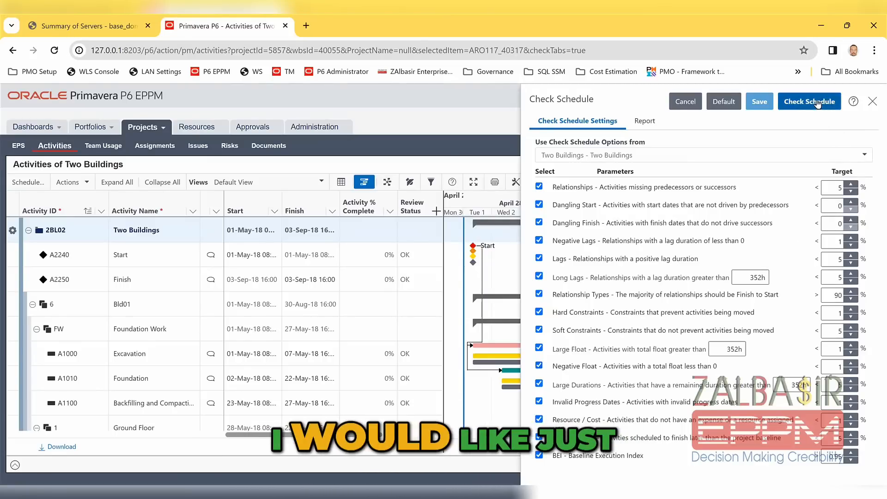
{"action": "left_click", "coordinate": [818, 101]}
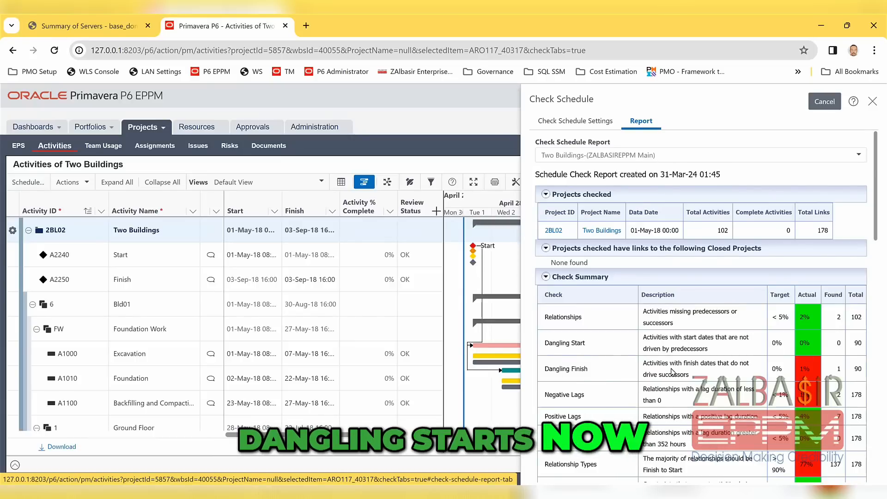
Examine the Check Summary of the schedule report, comparing each check's actual percentage with its target from Relationships to BEI
{"action": "scroll", "coordinate": [677, 379], "scroll_direction": "down", "scroll_amount": 4}
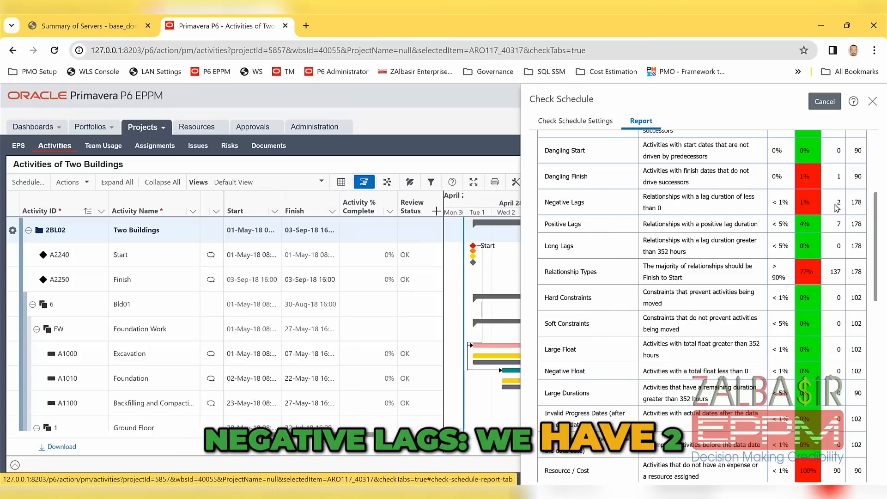
{"action": "scroll", "coordinate": [692, 307], "scroll_direction": "up", "scroll_amount": 5}
{"action": "scroll", "coordinate": [692, 308], "scroll_direction": "down", "scroll_amount": 5}
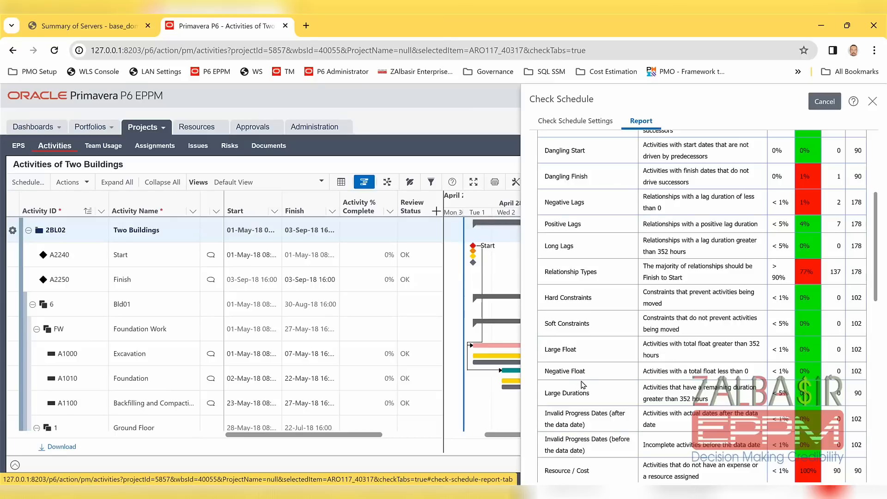
{"action": "scroll", "coordinate": [583, 385], "scroll_direction": "down", "scroll_amount": 4}
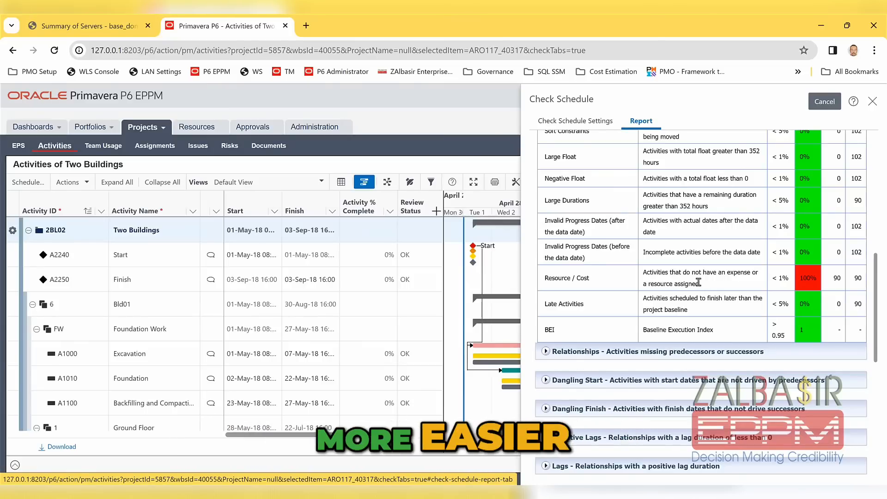
{"action": "scroll", "coordinate": [688, 283], "scroll_direction": "down", "scroll_amount": 4}
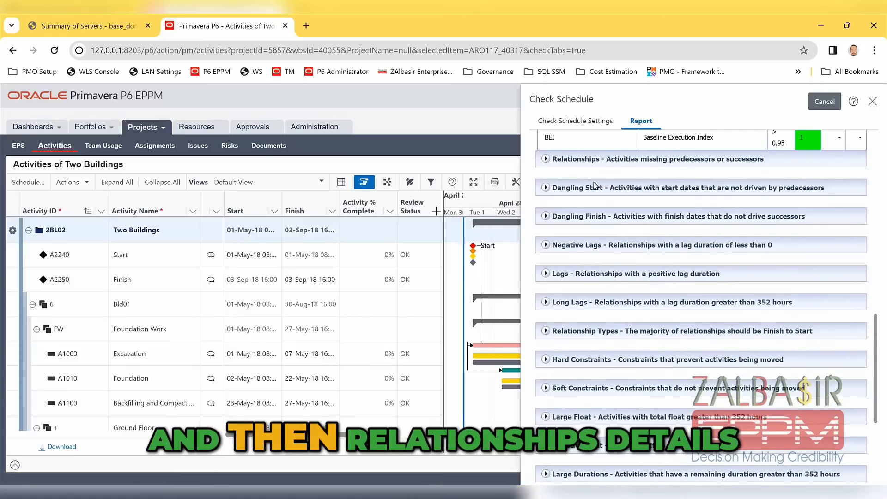
{"action": "scroll", "coordinate": [579, 276], "scroll_direction": "up", "scroll_amount": 4}
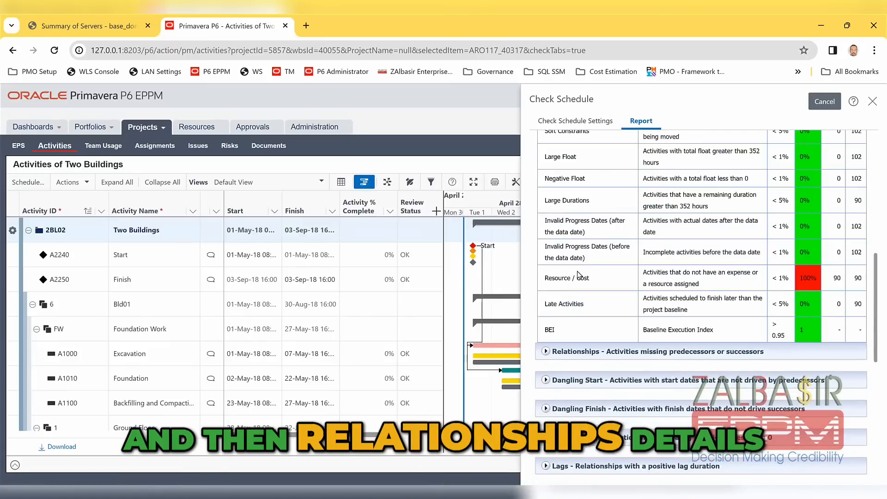
Expand the report details for missing predecessors or successors, Dangling Start, Dangling Finish and Negative Lags
{"action": "left_click", "coordinate": [546, 351]}
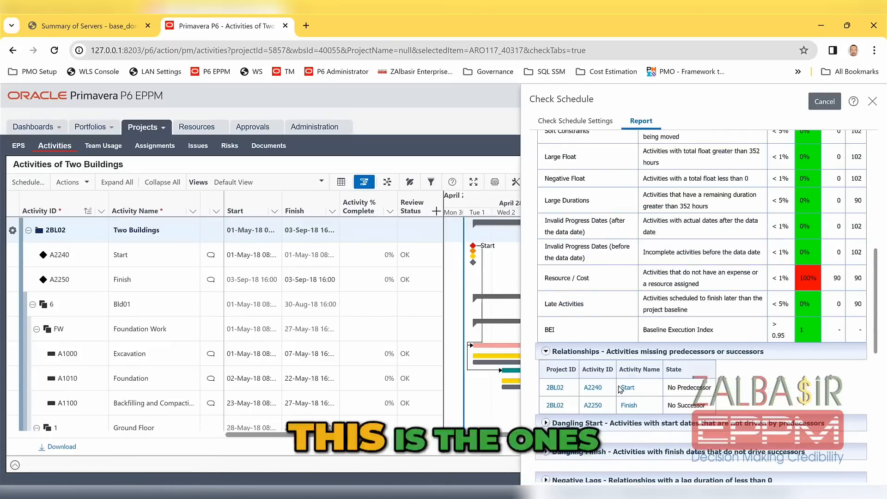
{"action": "scroll", "coordinate": [574, 334], "scroll_direction": "down", "scroll_amount": 4}
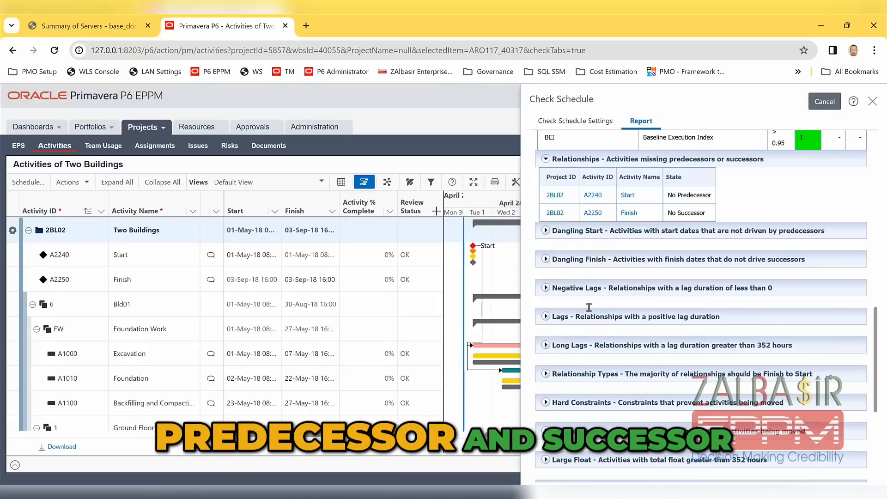
{"action": "left_click", "coordinate": [546, 230]}
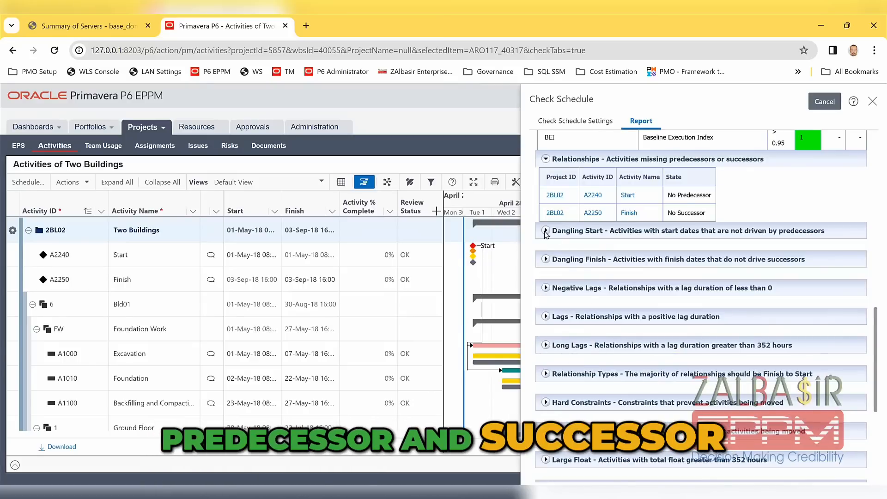
{"action": "left_click", "coordinate": [545, 260]}
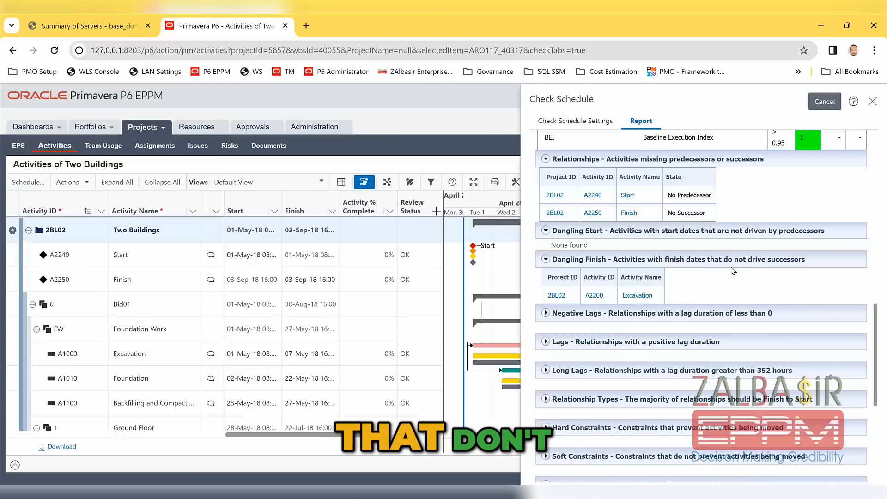
{"action": "left_click", "coordinate": [546, 314]}
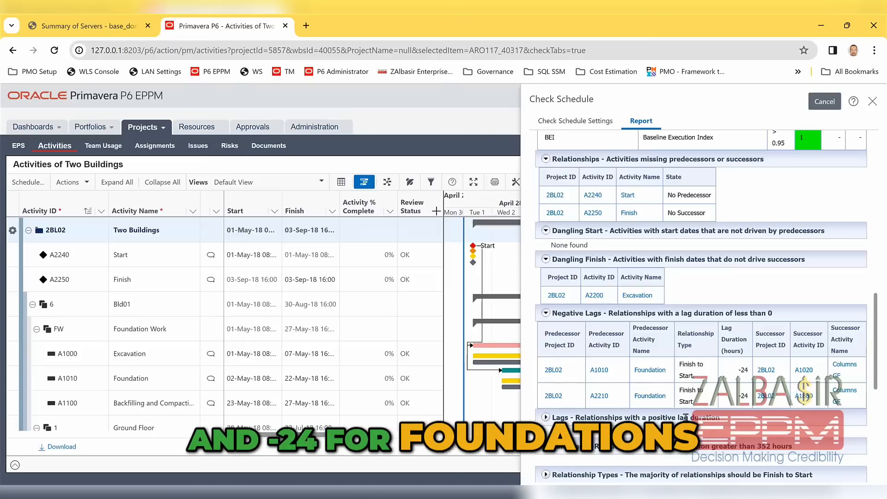
Expand the report details for positive Lags and Long Lags, and review the listed relationships
{"action": "scroll", "coordinate": [677, 421], "scroll_direction": "down", "scroll_amount": 4}
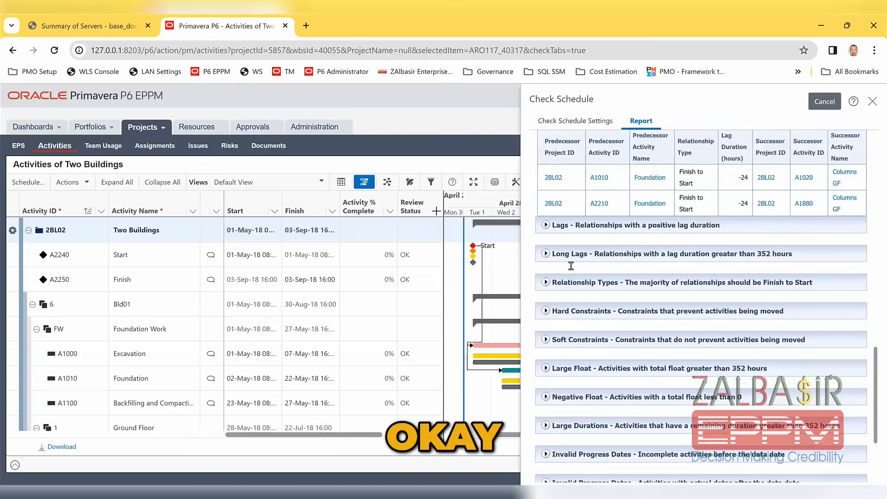
{"action": "left_click", "coordinate": [546, 225]}
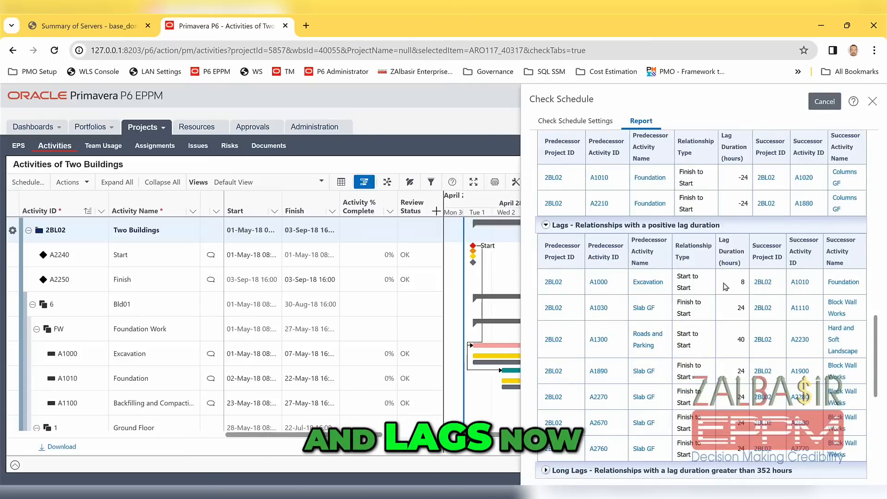
{"action": "scroll", "coordinate": [721, 407], "scroll_direction": "down", "scroll_amount": 4}
{"action": "scroll", "coordinate": [707, 396], "scroll_direction": "up", "scroll_amount": 4}
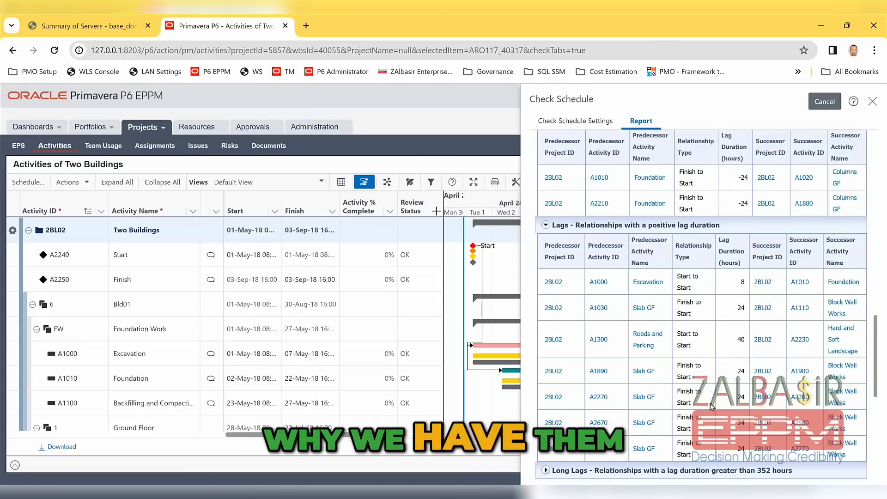
{"action": "scroll", "coordinate": [719, 402], "scroll_direction": "down", "scroll_amount": 4}
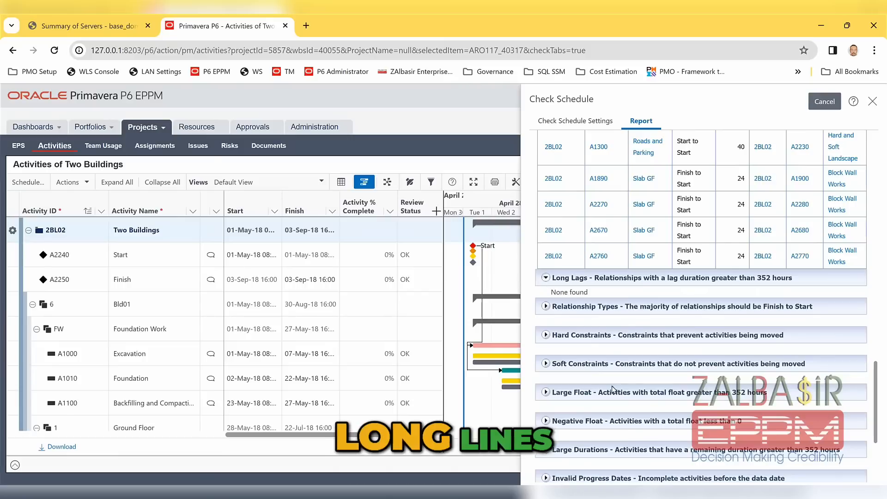
{"action": "scroll", "coordinate": [592, 376], "scroll_direction": "down", "scroll_amount": 3}
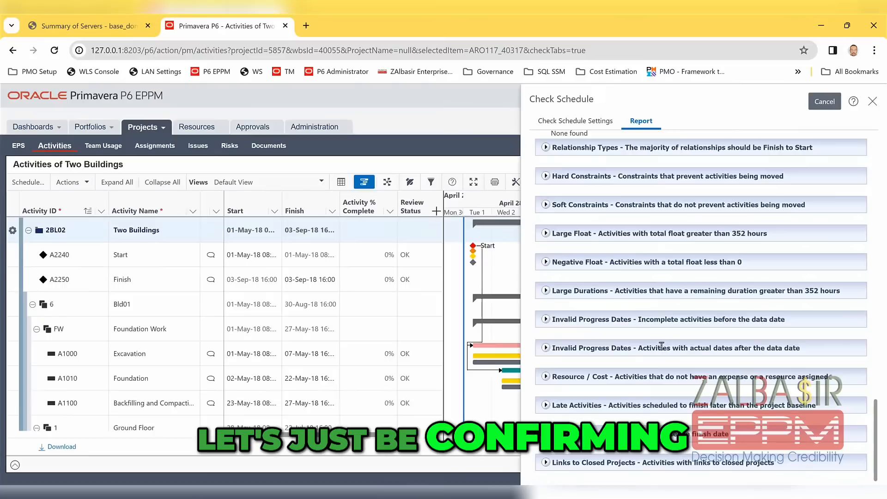
Recheck the dangling finish entry, and display the predecessors and successors of Bld02's Excavation activity A2200 in P6 Professional
{"action": "scroll", "coordinate": [662, 346], "scroll_direction": "up", "scroll_amount": 1}
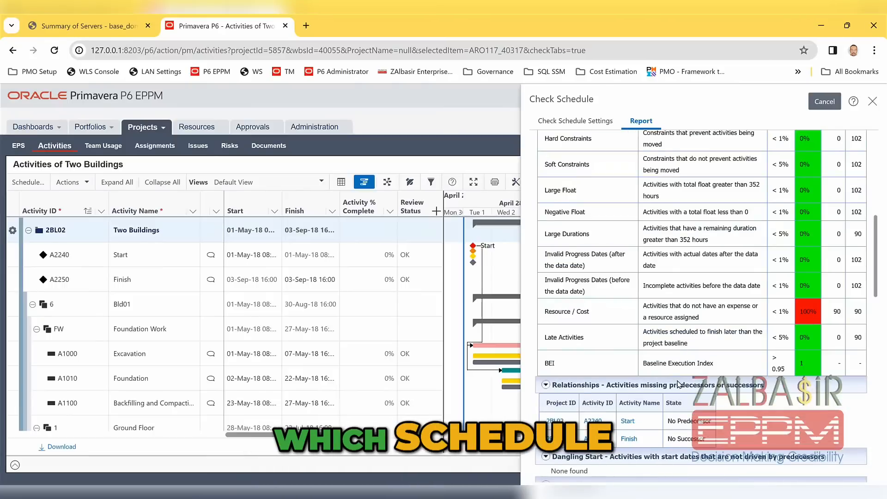
{"action": "scroll", "coordinate": [676, 384], "scroll_direction": "down", "scroll_amount": 5}
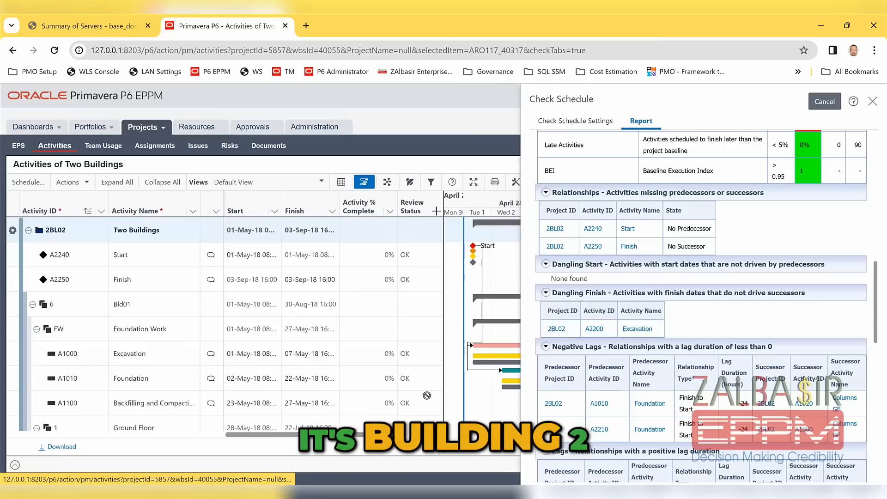
{"action": "scroll", "coordinate": [481, 375], "scroll_direction": "down", "scroll_amount": 5}
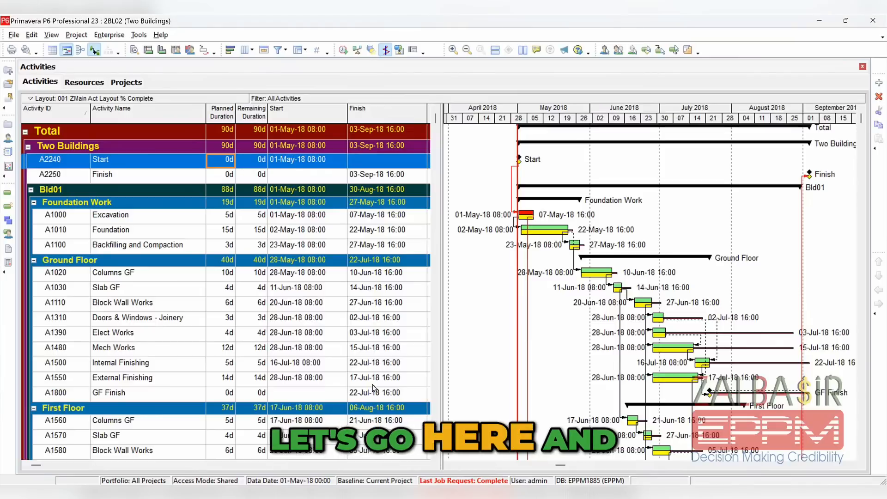
{"action": "scroll", "coordinate": [431, 300], "scroll_direction": "down", "scroll_amount": 8}
{"action": "scroll", "coordinate": [431, 301], "scroll_direction": "down", "scroll_amount": 10}
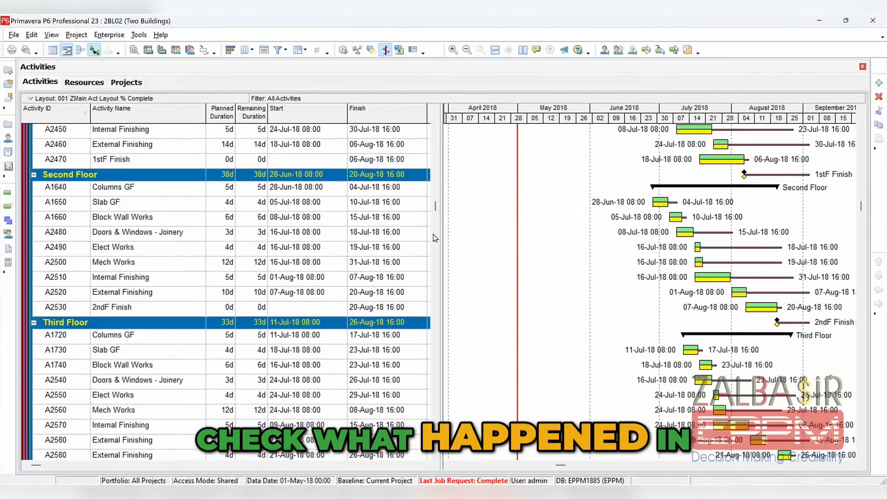
{"action": "scroll", "coordinate": [372, 368], "scroll_direction": "down", "scroll_amount": 2}
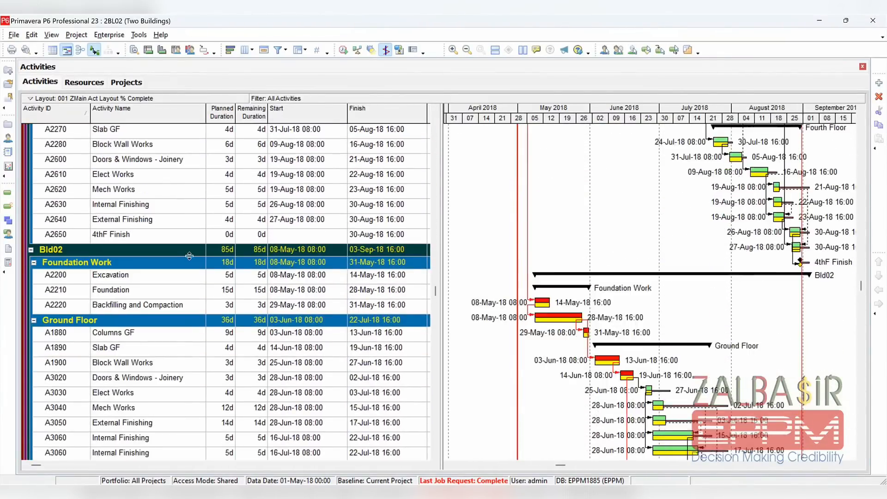
{"action": "scroll", "coordinate": [184, 304], "scroll_direction": "up", "scroll_amount": 1}
{"action": "left_click", "coordinate": [184, 303]}
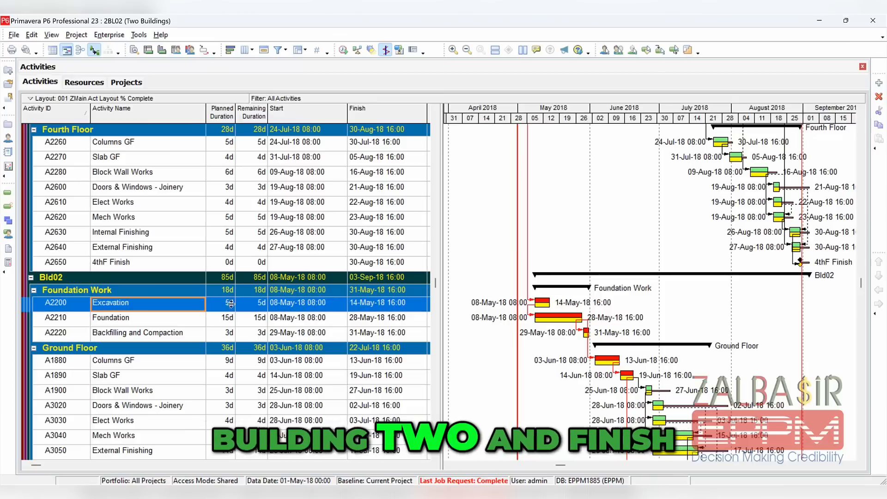
{"action": "left_click", "coordinate": [134, 51]}
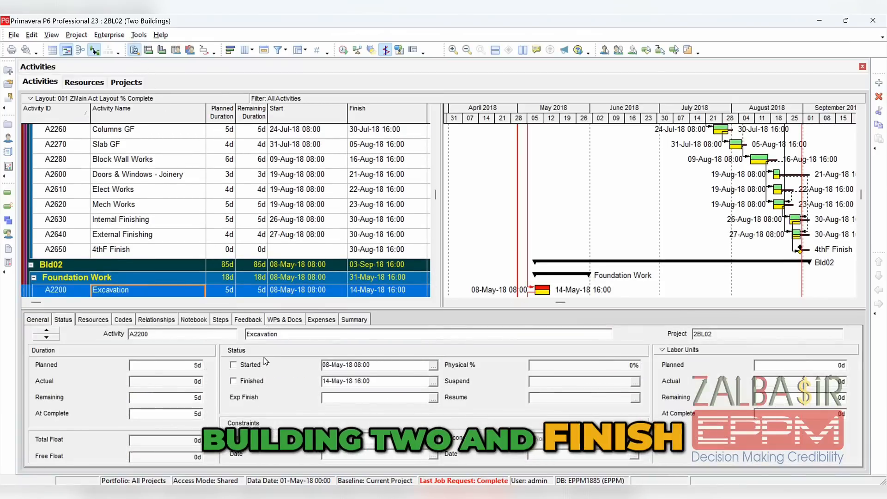
{"action": "left_click", "coordinate": [139, 319]}
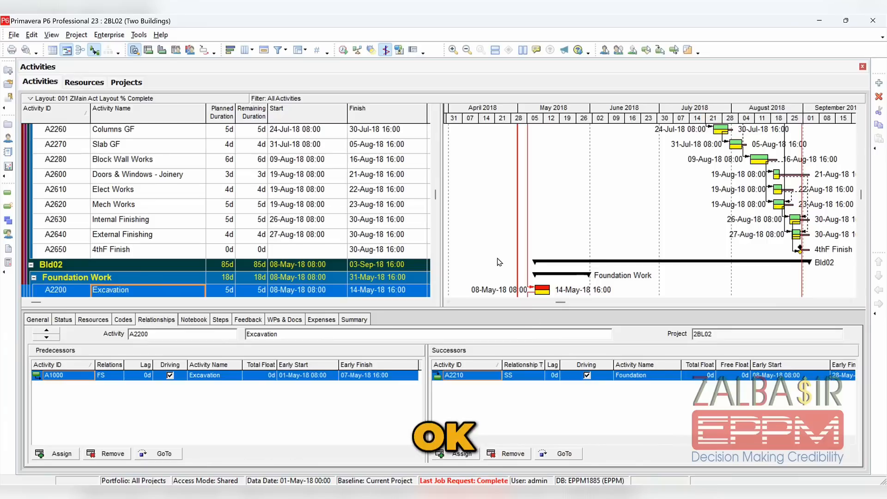
{"action": "scroll", "coordinate": [500, 259], "scroll_direction": "down", "scroll_amount": 1}
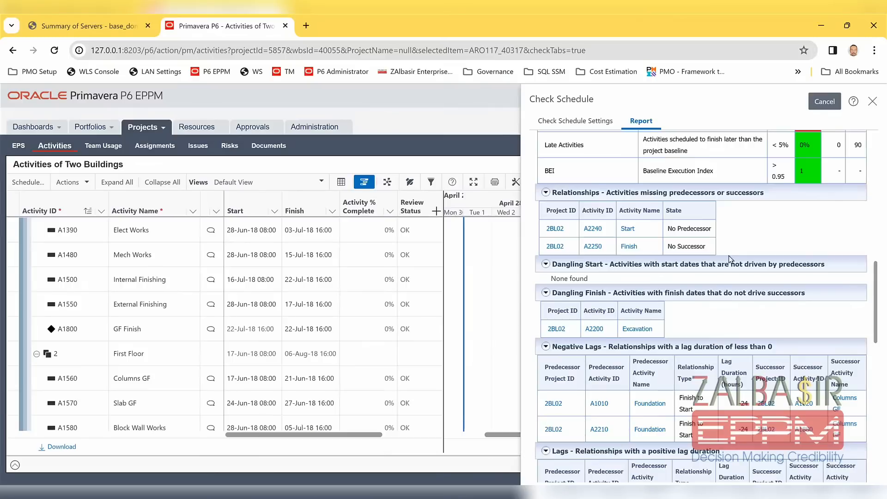
Review the negative and positive lag details in the browser's Check Schedule report, and return to P6 Professional
{"action": "scroll", "coordinate": [700, 296], "scroll_direction": "up", "scroll_amount": 10}
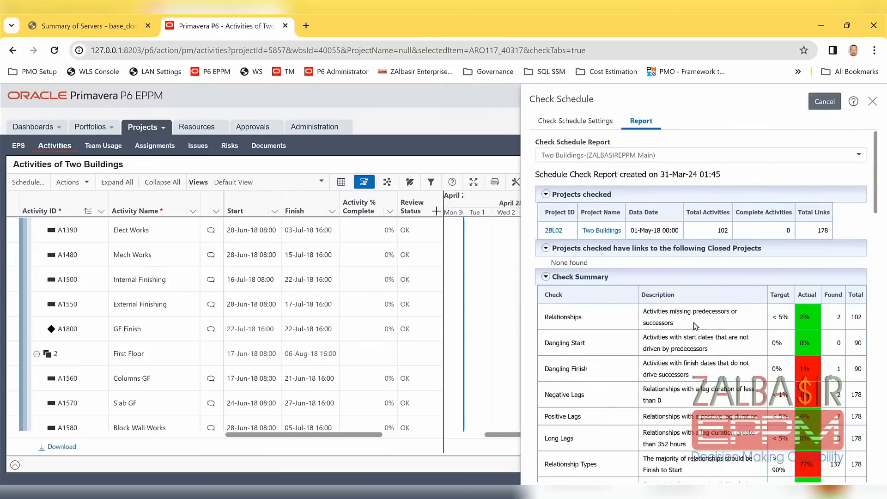
{"action": "scroll", "coordinate": [695, 323], "scroll_direction": "down", "scroll_amount": 20}
{"action": "scroll", "coordinate": [730, 273], "scroll_direction": "up", "scroll_amount": 4}
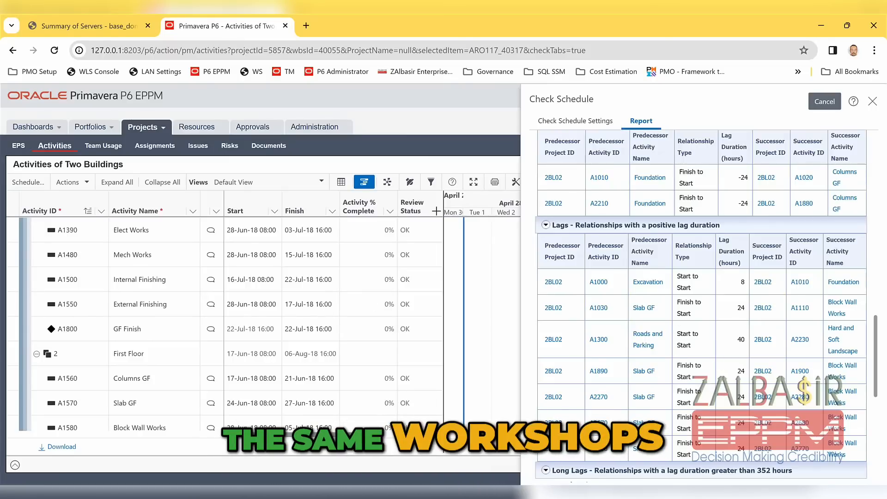
{"action": "left_click", "coordinate": [577, 493]}
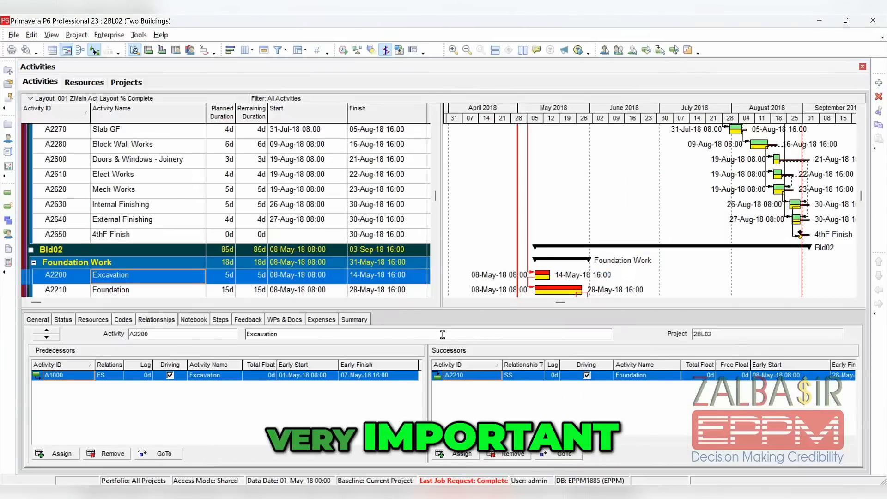
Hide the activity details pane to give the activity table and Gantt chart the full height
{"action": "scroll", "coordinate": [374, 252], "scroll_direction": "up", "scroll_amount": 3}
{"action": "right_click", "coordinate": [376, 319]}
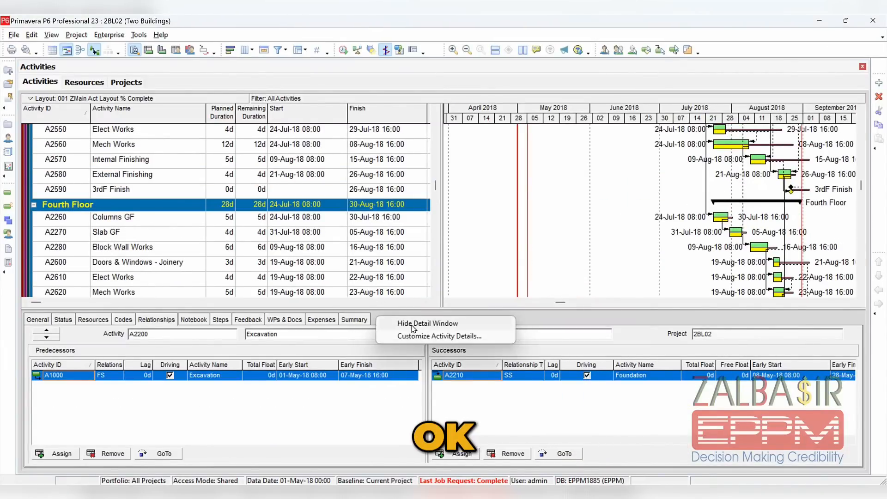
{"action": "left_click", "coordinate": [412, 323]}
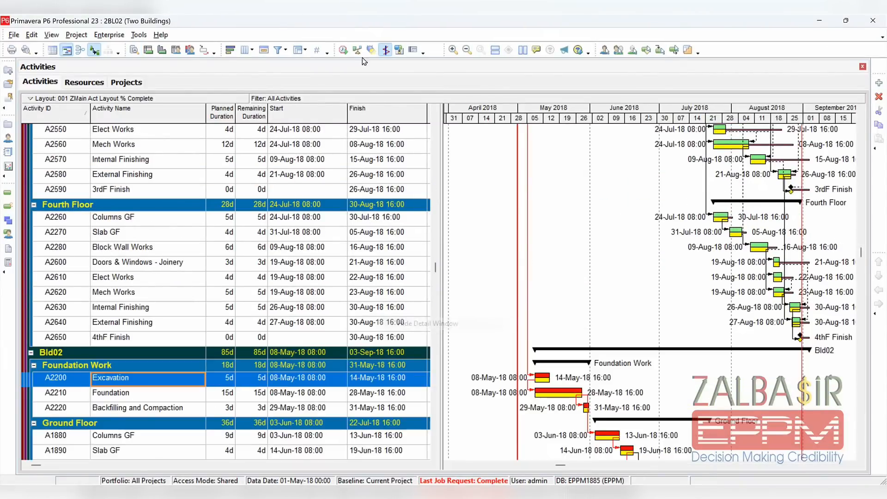
Create a new activity filter and name it WS
{"action": "left_click", "coordinate": [278, 50]}
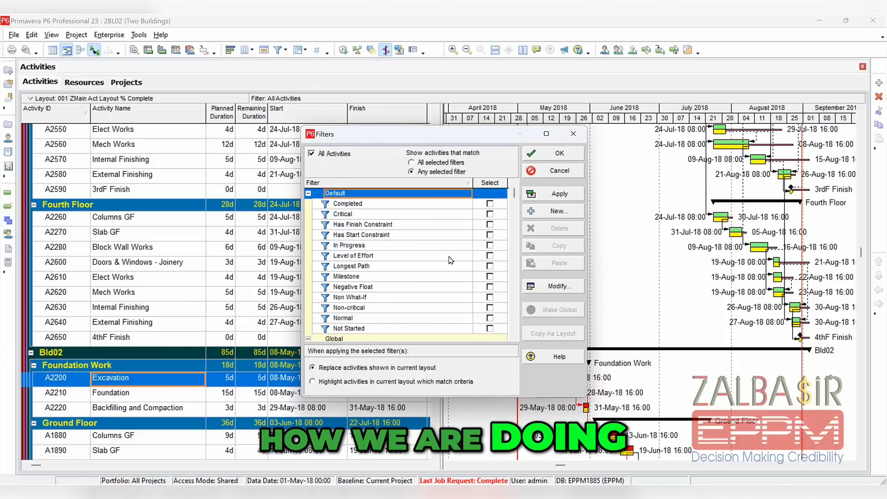
{"action": "left_click", "coordinate": [557, 214]}
{"action": "left_click", "coordinate": [359, 236]}
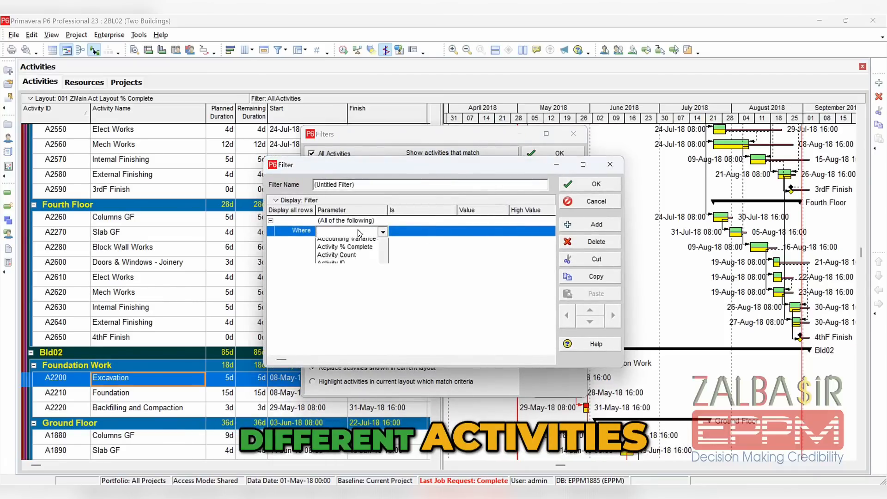
{"action": "left_click", "coordinate": [368, 185]}
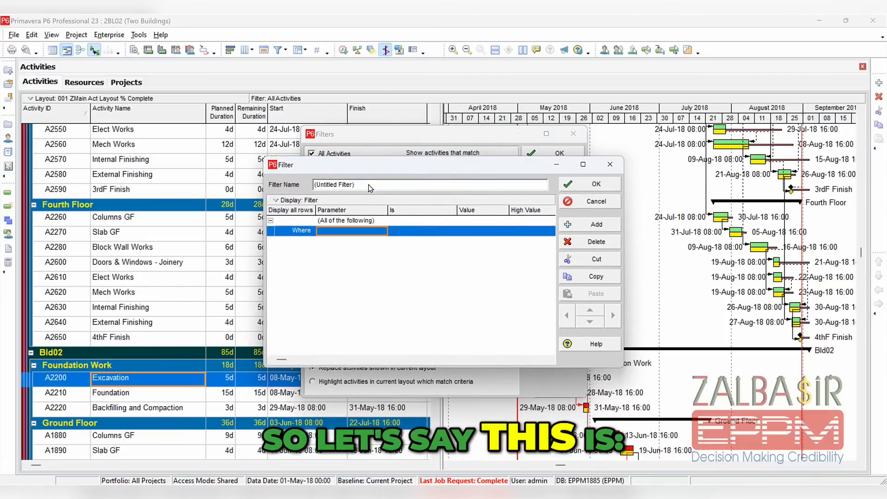
{"action": "double_click", "coordinate": [338, 185]}
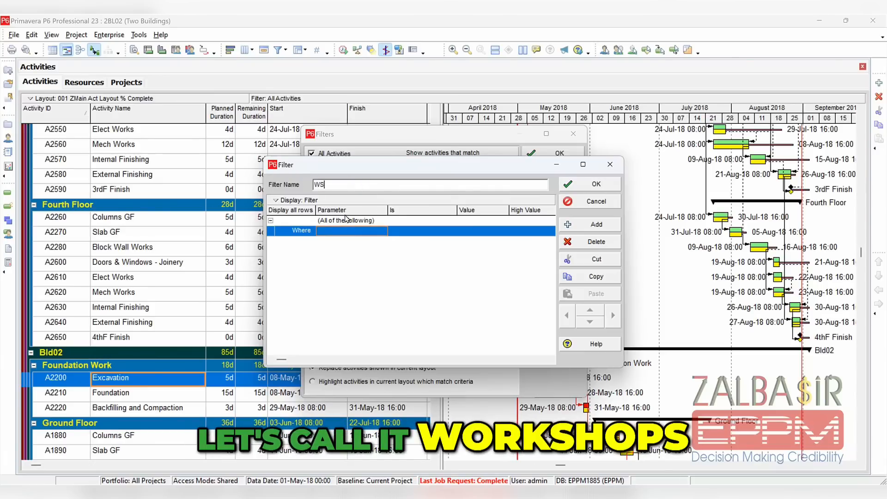
Set the parameter of the WS filter's first criterion to Activity Name
{"action": "left_click", "coordinate": [348, 231]}
{"action": "left_click", "coordinate": [348, 233]}
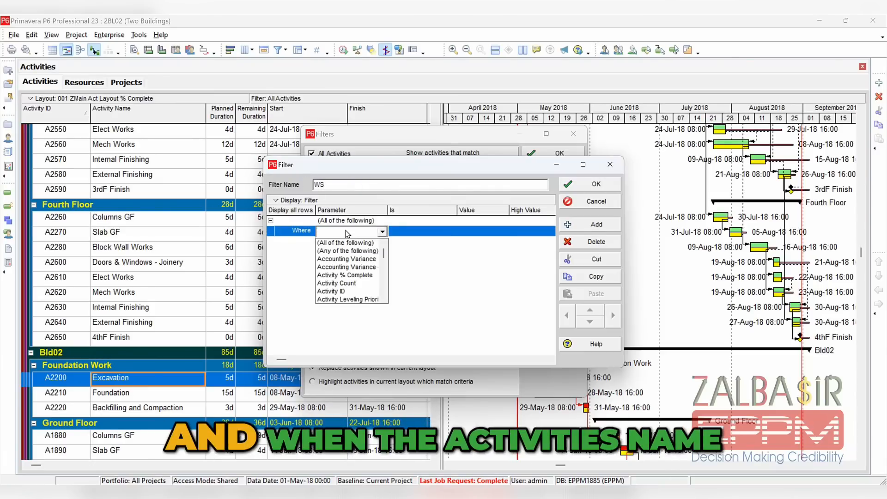
{"action": "scroll", "coordinate": [361, 288], "scroll_direction": "down", "scroll_amount": 3}
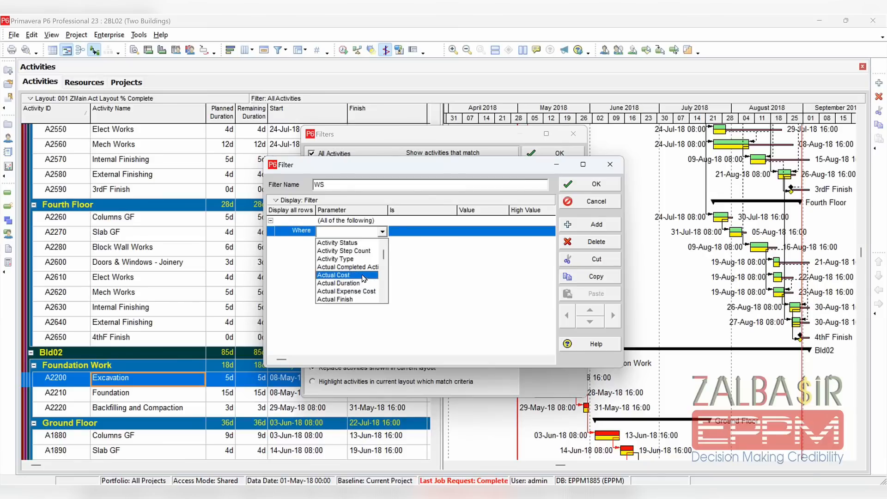
{"action": "scroll", "coordinate": [363, 277], "scroll_direction": "up", "scroll_amount": 3}
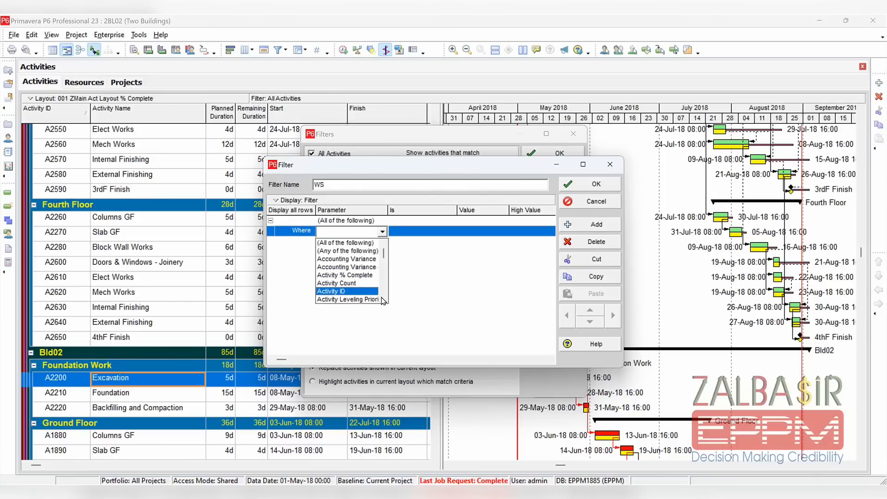
{"action": "scroll", "coordinate": [387, 300], "scroll_direction": "down", "scroll_amount": 2}
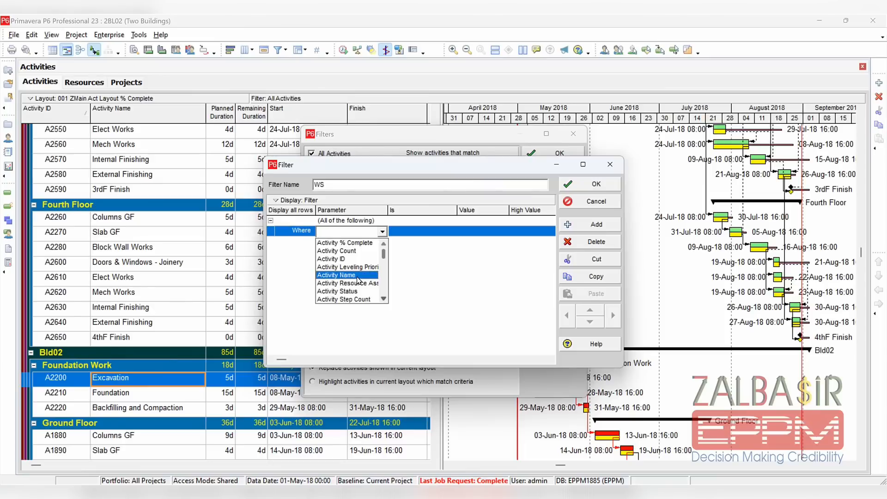
{"action": "left_click", "coordinate": [356, 276]}
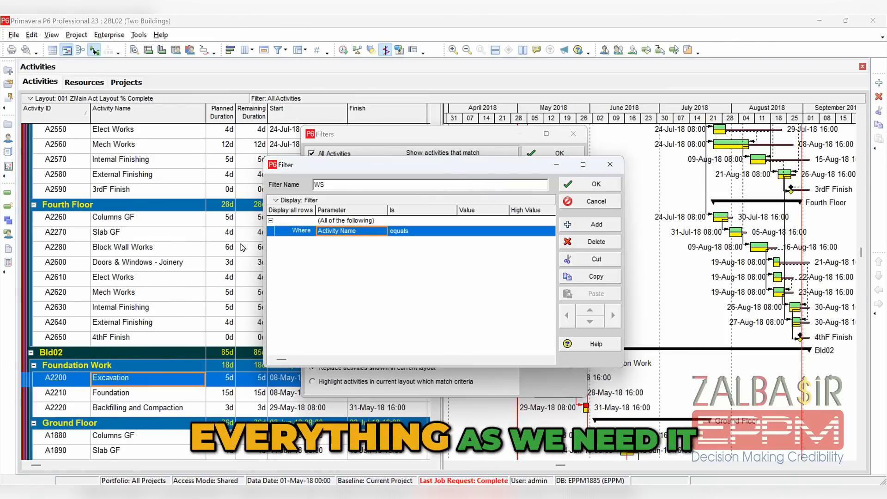
Set the Activity Name criterion's condition to contains, with the value Exc
{"action": "left_click", "coordinate": [464, 231]}
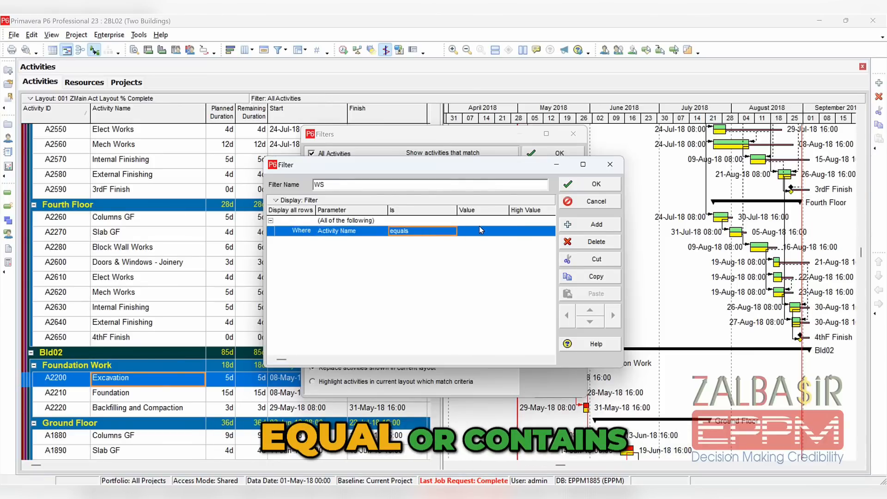
{"action": "left_click", "coordinate": [437, 231]}
{"action": "left_click", "coordinate": [422, 243]}
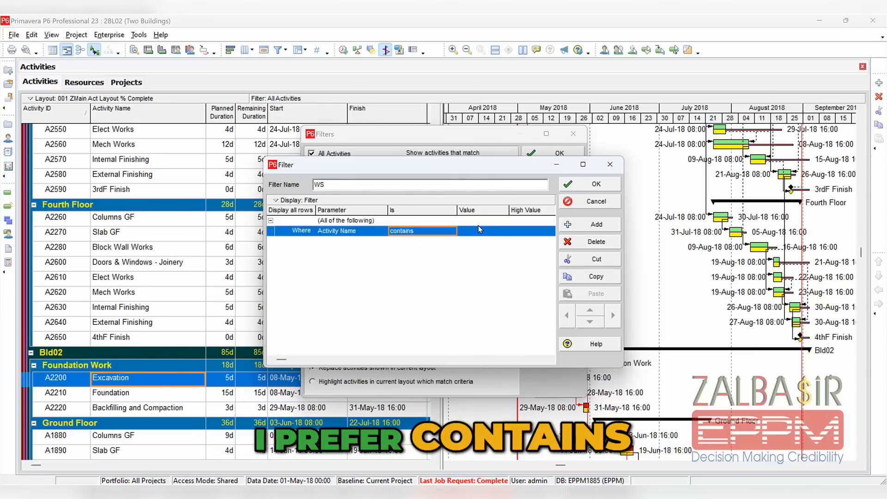
{"action": "left_click", "coordinate": [474, 232]}
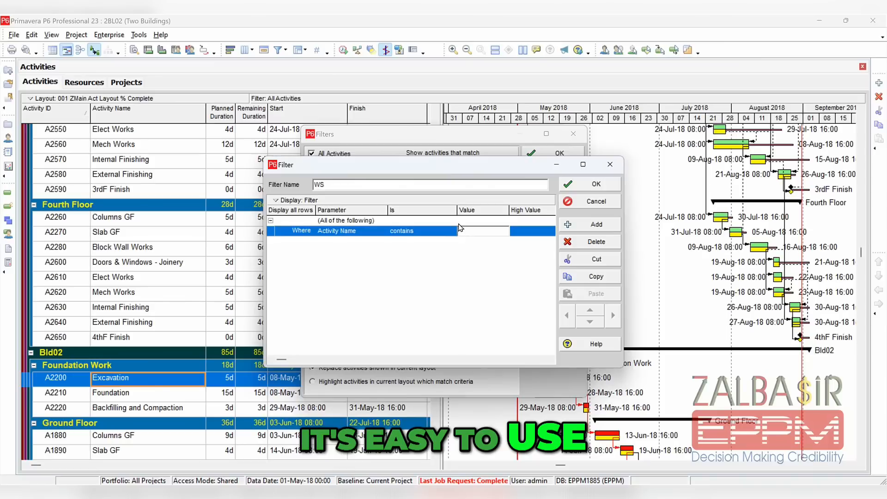
{"action": "type", "text": "Exca"}
Save the WS filter and apply it to the activities in the current layout
{"action": "left_click", "coordinate": [570, 185]}
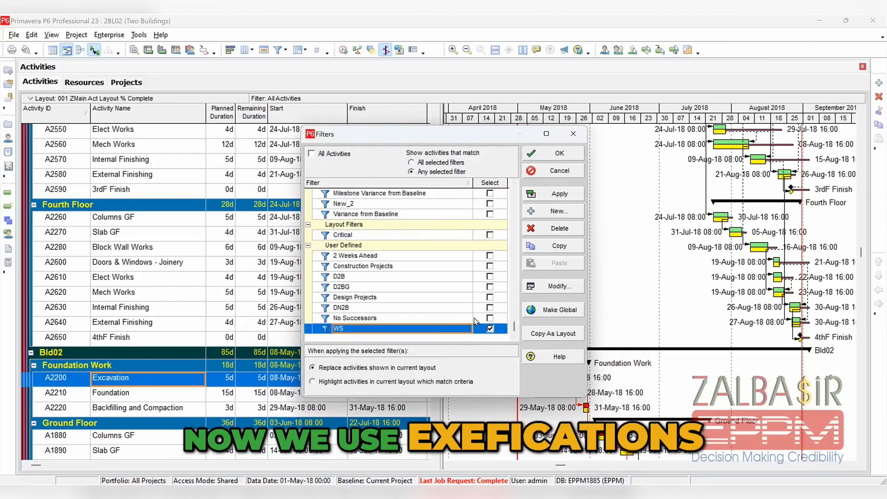
{"action": "left_click", "coordinate": [572, 199]}
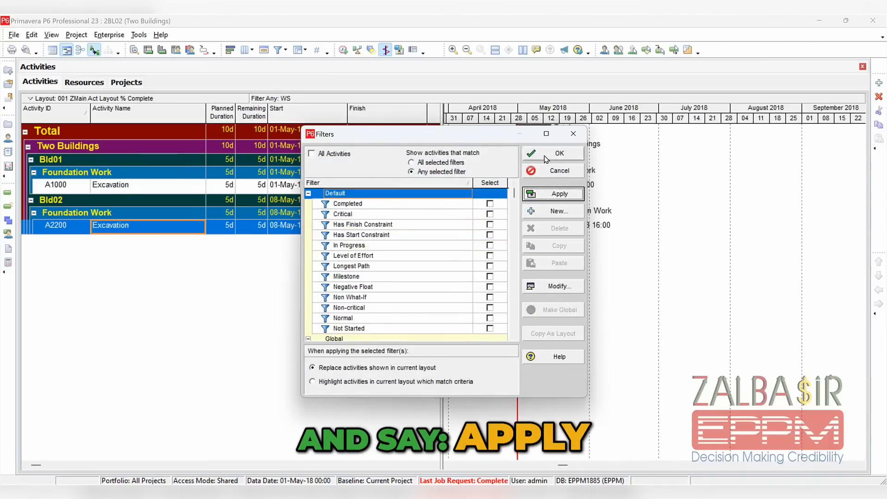
{"action": "left_click", "coordinate": [548, 157]}
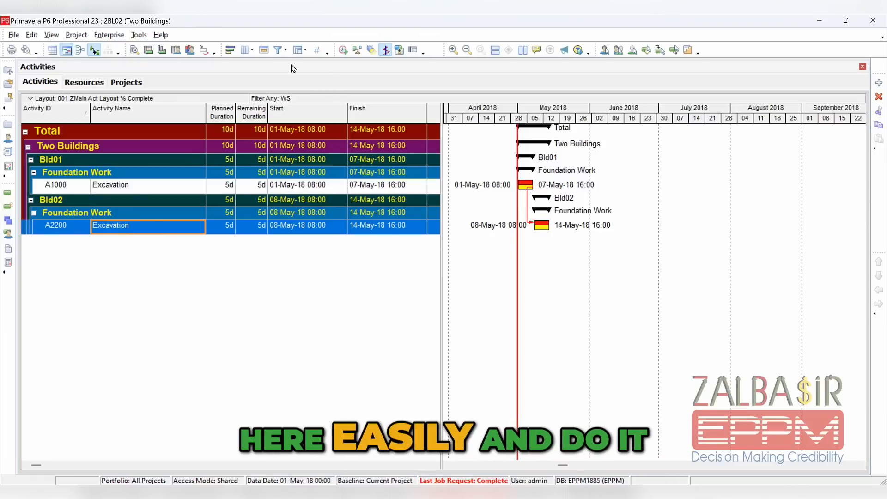
Reopen the activity filters and look through the list of available filters
{"action": "left_click", "coordinate": [278, 49]}
{"action": "scroll", "coordinate": [419, 298], "scroll_direction": "down", "scroll_amount": 2}
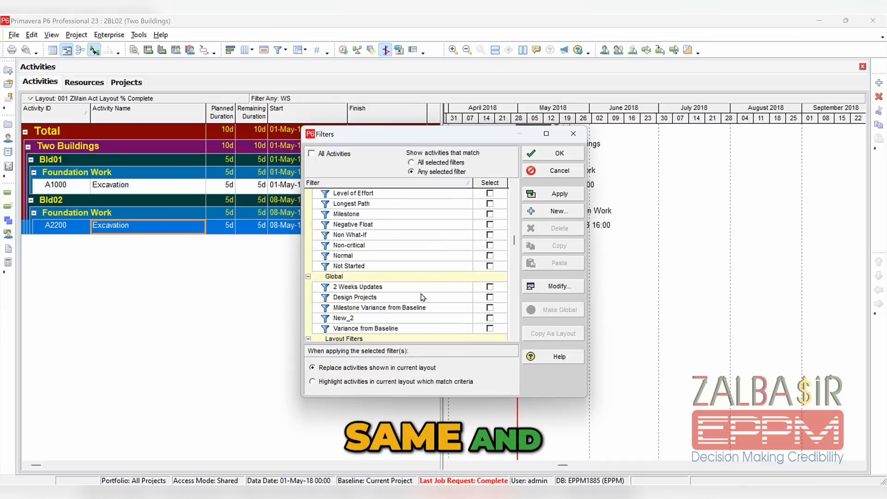
{"action": "scroll", "coordinate": [419, 298], "scroll_direction": "down", "scroll_amount": 2}
{"action": "scroll", "coordinate": [415, 258], "scroll_direction": "up", "scroll_amount": 2}
{"action": "scroll", "coordinate": [390, 280], "scroll_direction": "down", "scroll_amount": 2}
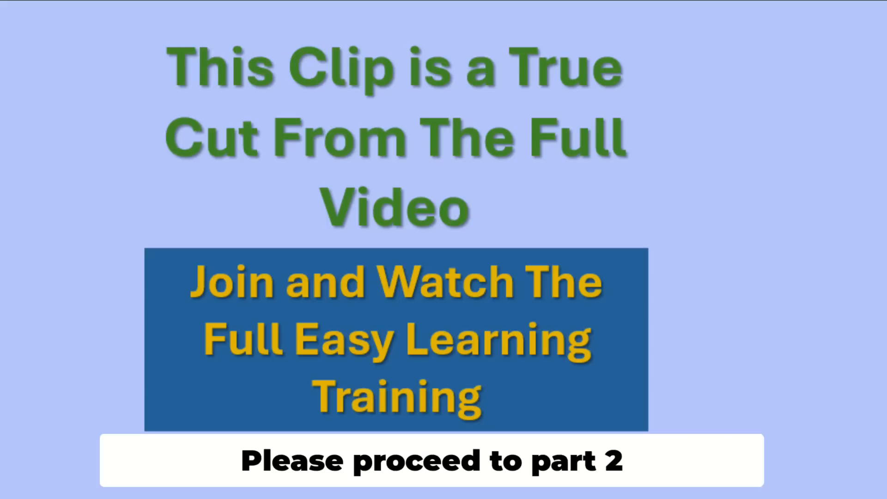